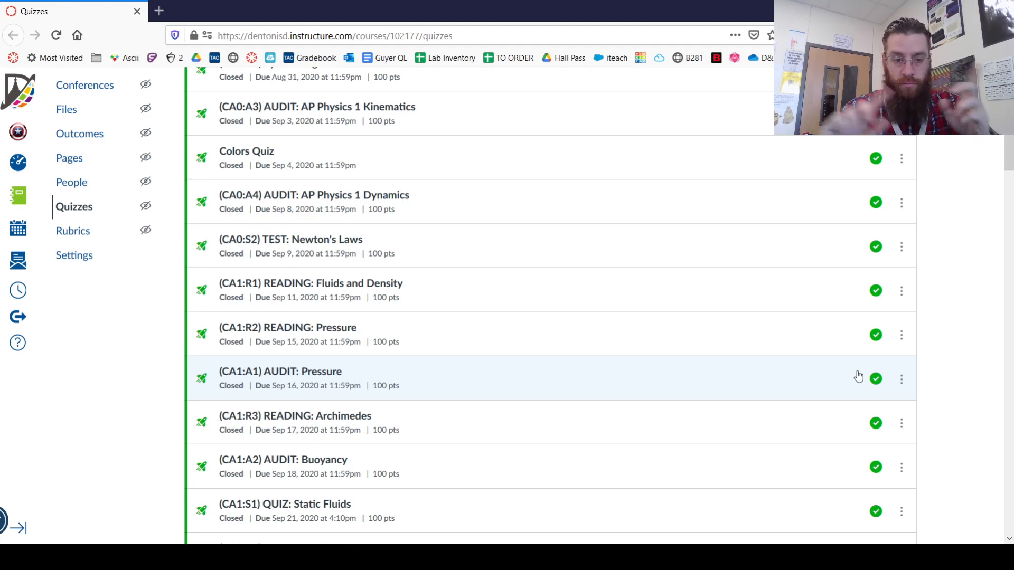
# Find the (CA3:A2) AUDIT: Electric Force quiz in the quiz list and open it in a separate browser tab
pyautogui.scroll(-1, 672, 342)
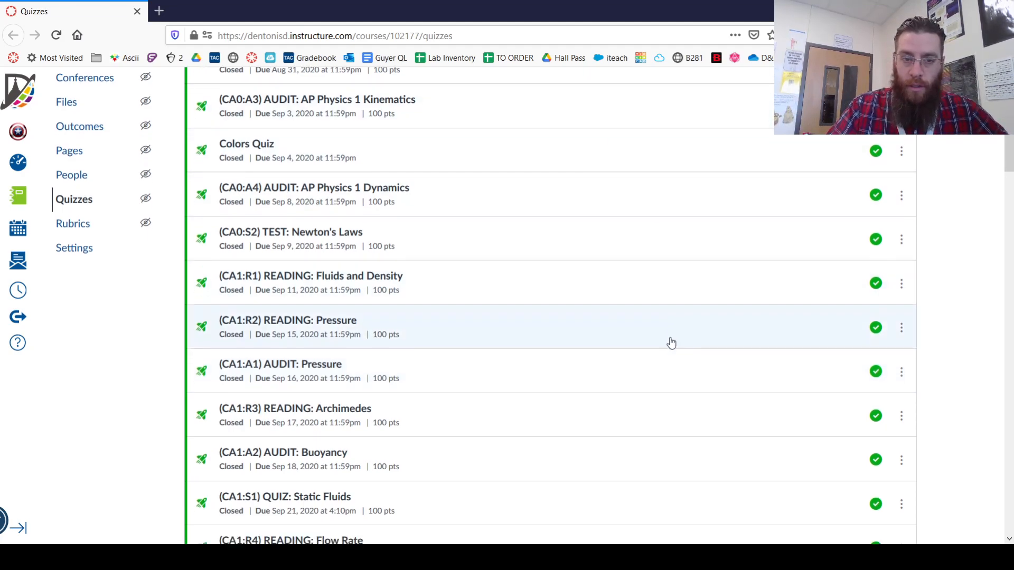
pyautogui.scroll(-3, 672, 343)
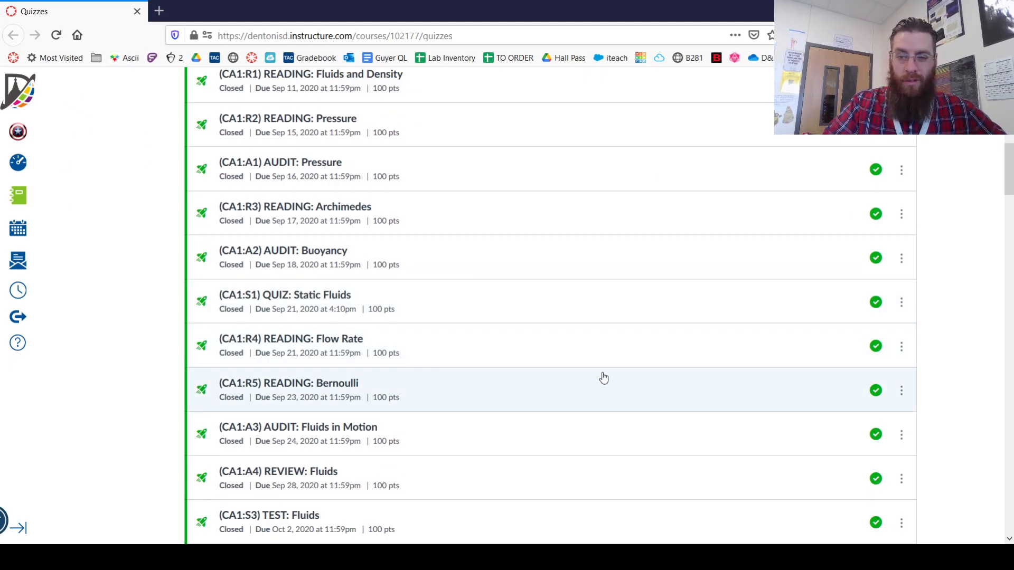
pyautogui.scroll(-7, 603, 378)
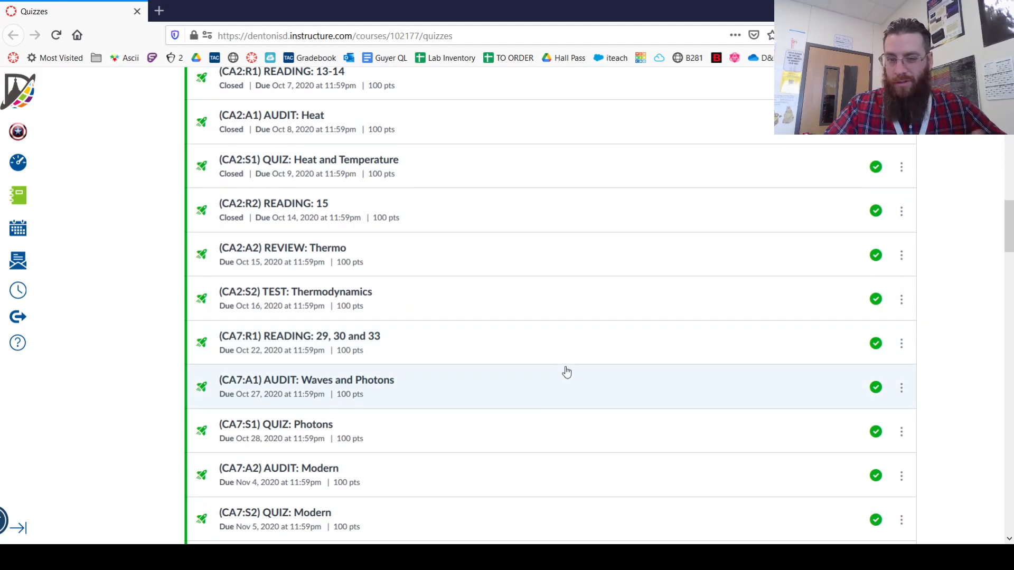
pyautogui.scroll(-6, 558, 389)
pyautogui.scroll(-7, 460, 342)
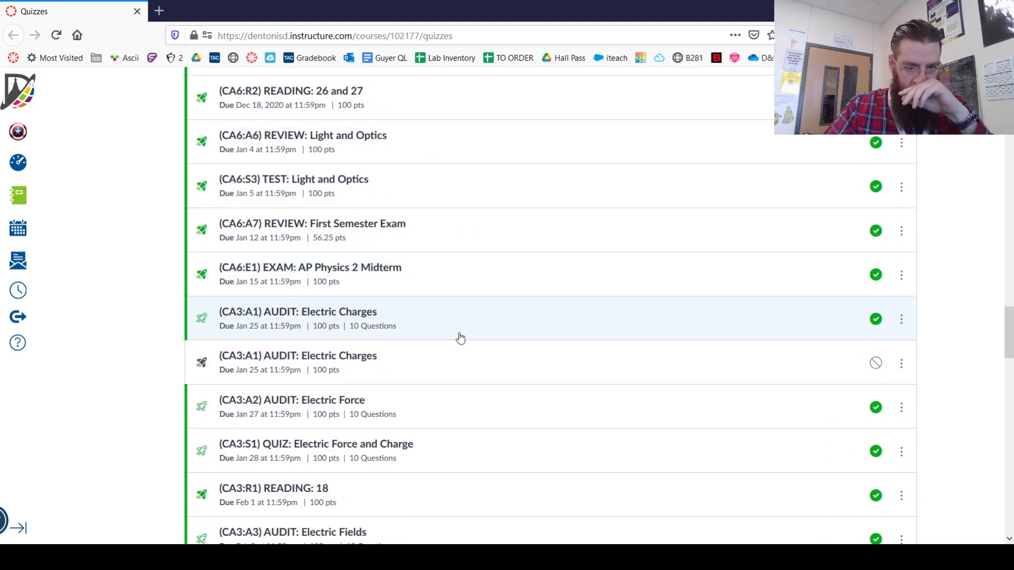
pyautogui.scroll(-3, 460, 341)
pyautogui.scroll(1, 461, 349)
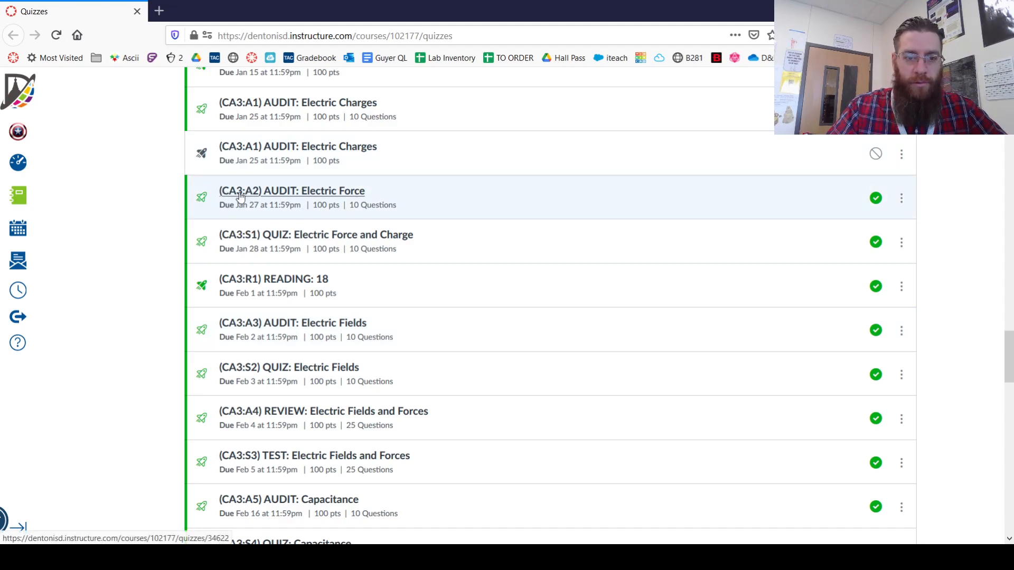
pyautogui.middleClick(347, 195)
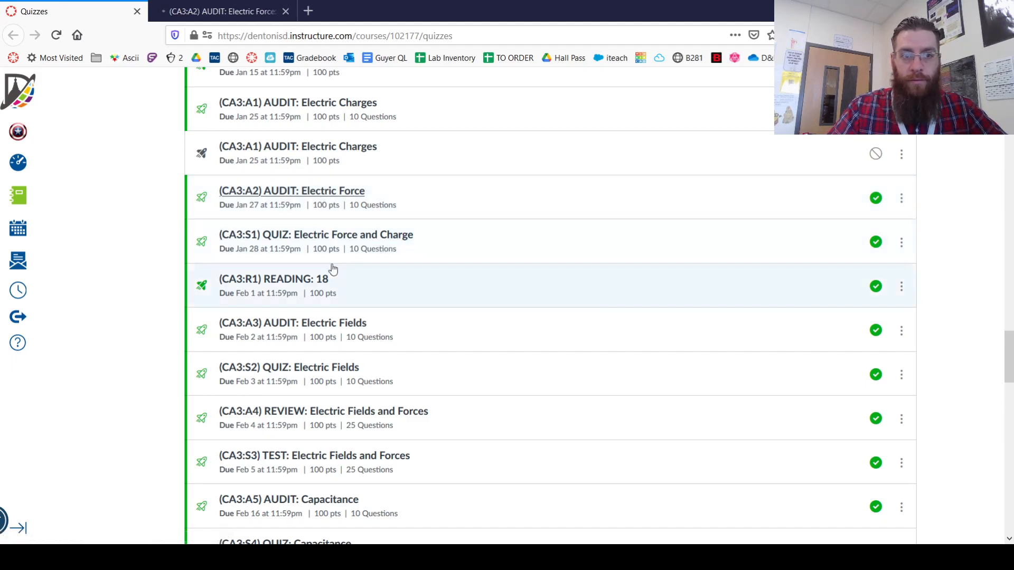
pyautogui.click(207, 11)
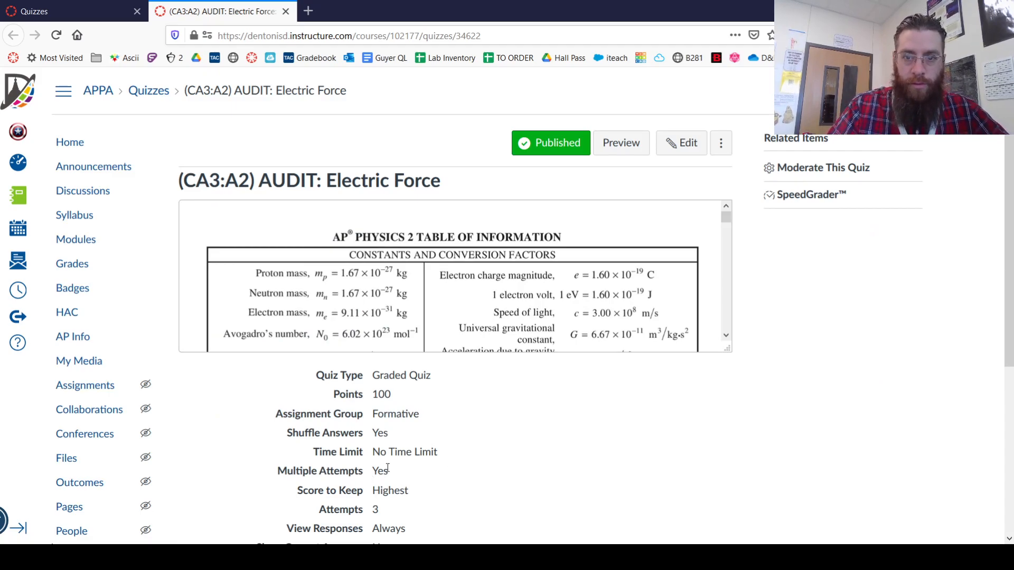
# Migrate the original (CA3:A2) AUDIT: Electric Force quiz from the quiz list and reload the list
pyautogui.click(31, 18)
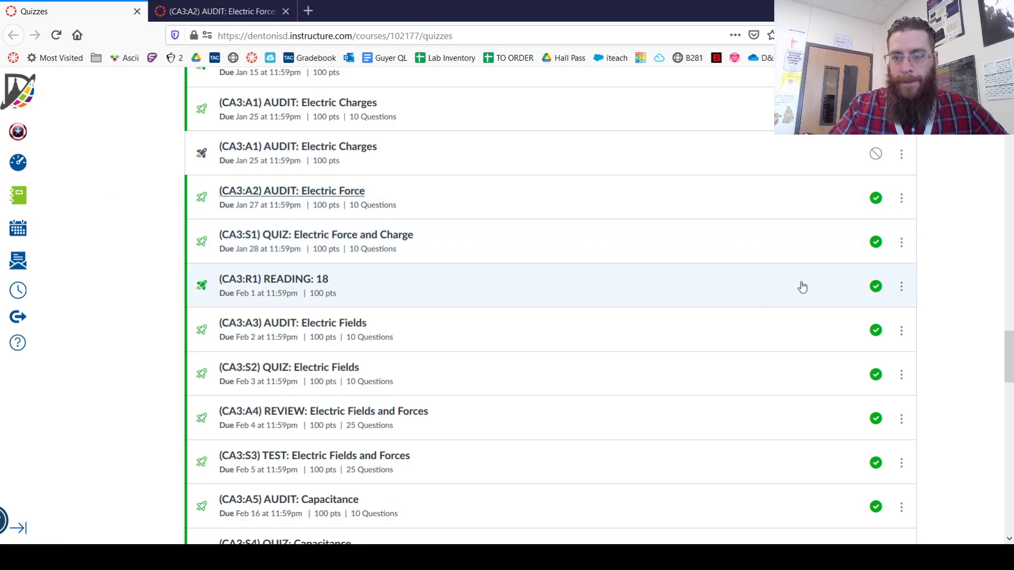
pyautogui.click(902, 200)
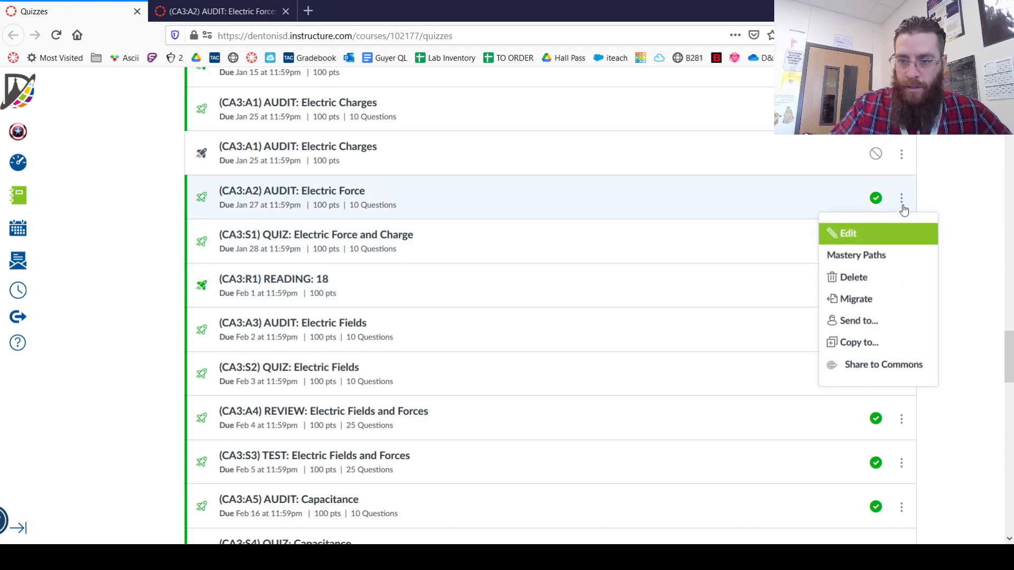
pyautogui.click(863, 306)
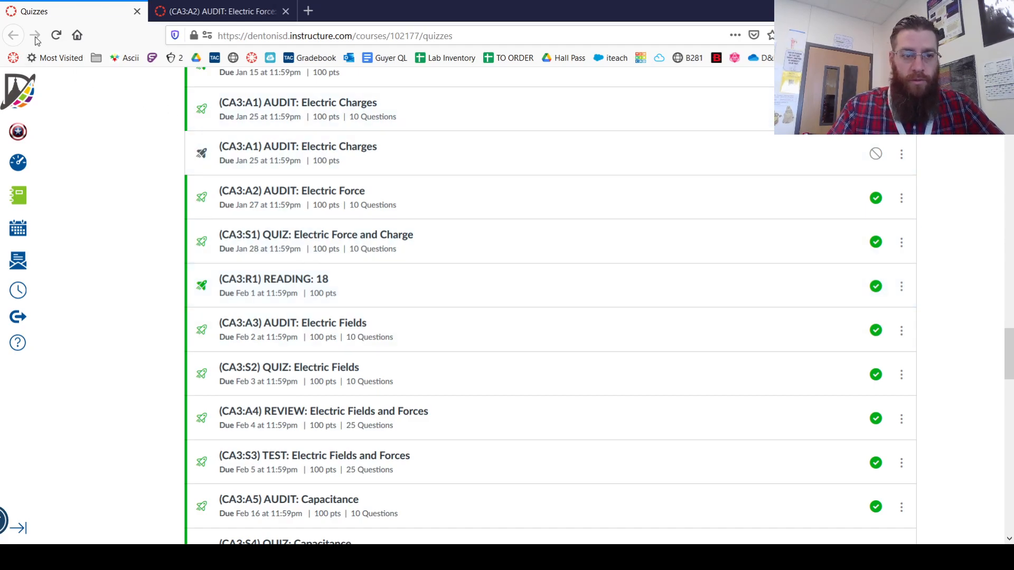
pyautogui.click(55, 33)
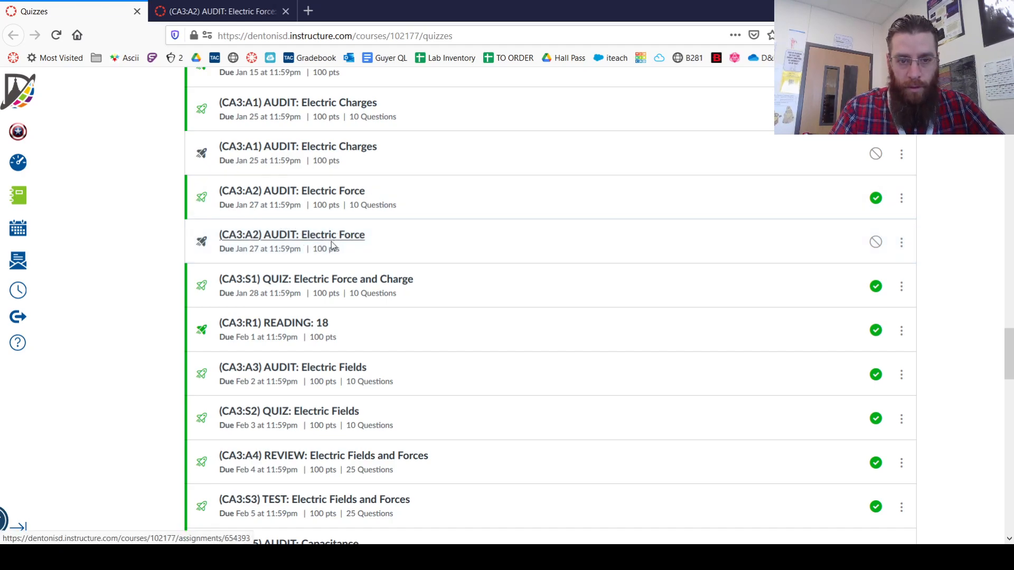
# Open the migrated, unpublished (CA3:A2) AUDIT: Electric Force quiz in a new tab and check the question bank entry below its instructions
pyautogui.middleClick(331, 242)
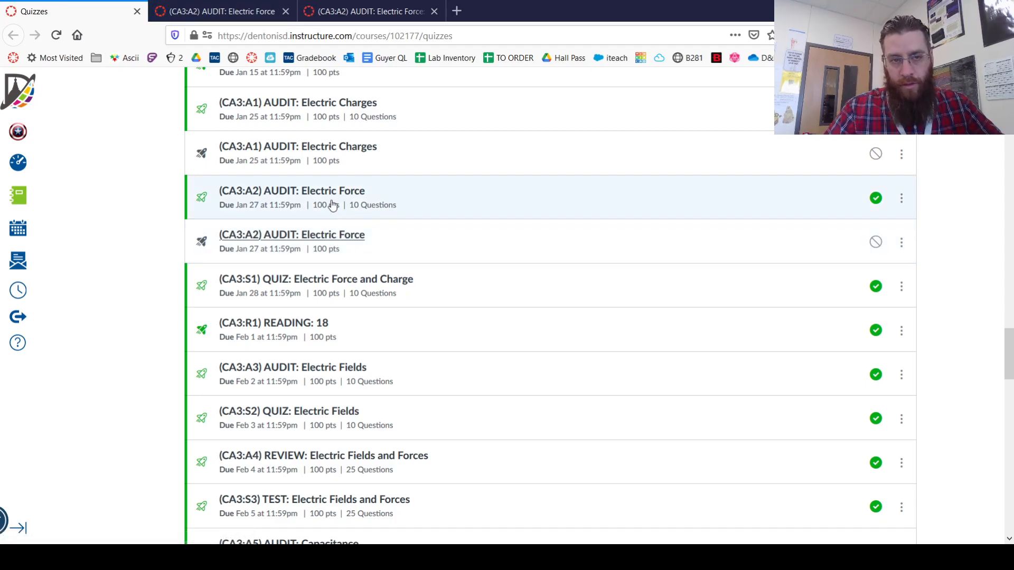
pyautogui.click(178, 13)
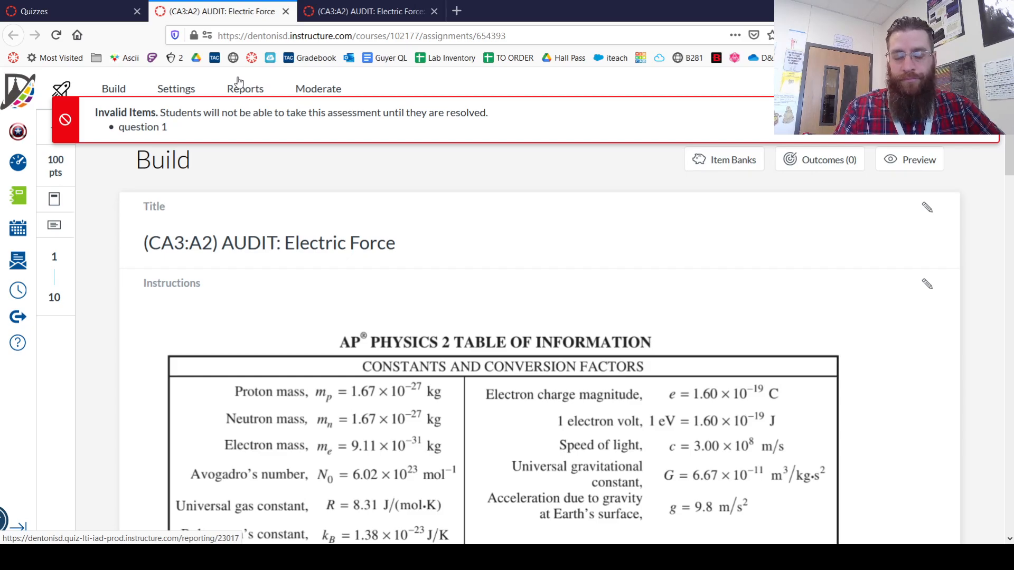
pyautogui.scroll(-10, 323, 238)
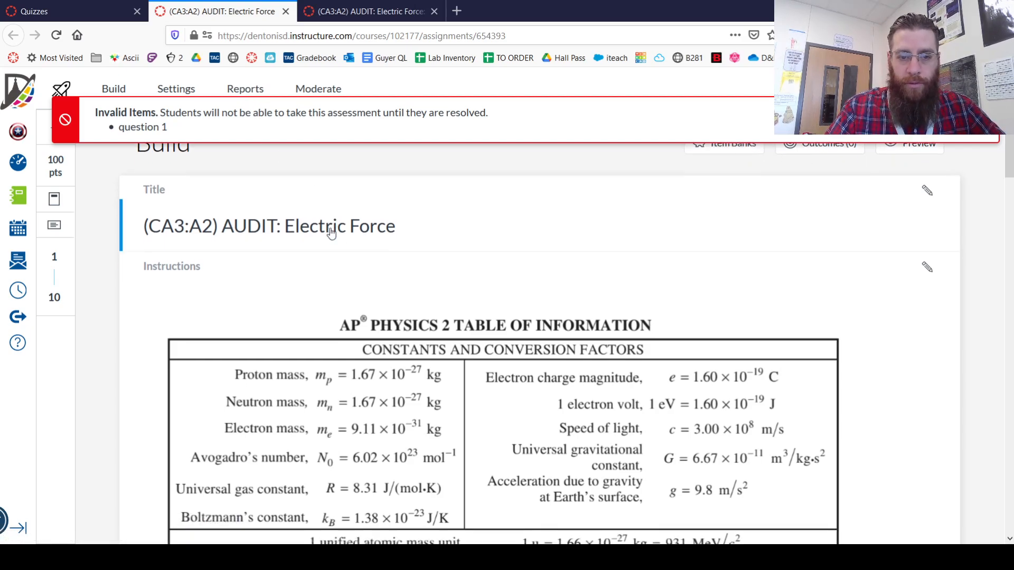
pyautogui.scroll(-15, 321, 242)
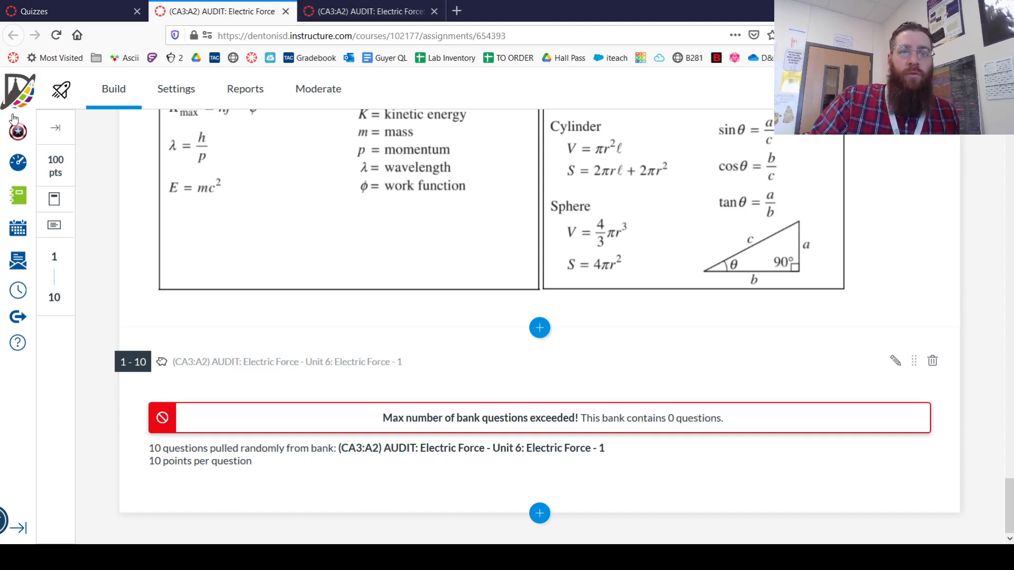
# In the migrated quiz's settings, enable shuffled questions and allow a Scientific calculator
pyautogui.click(192, 86)
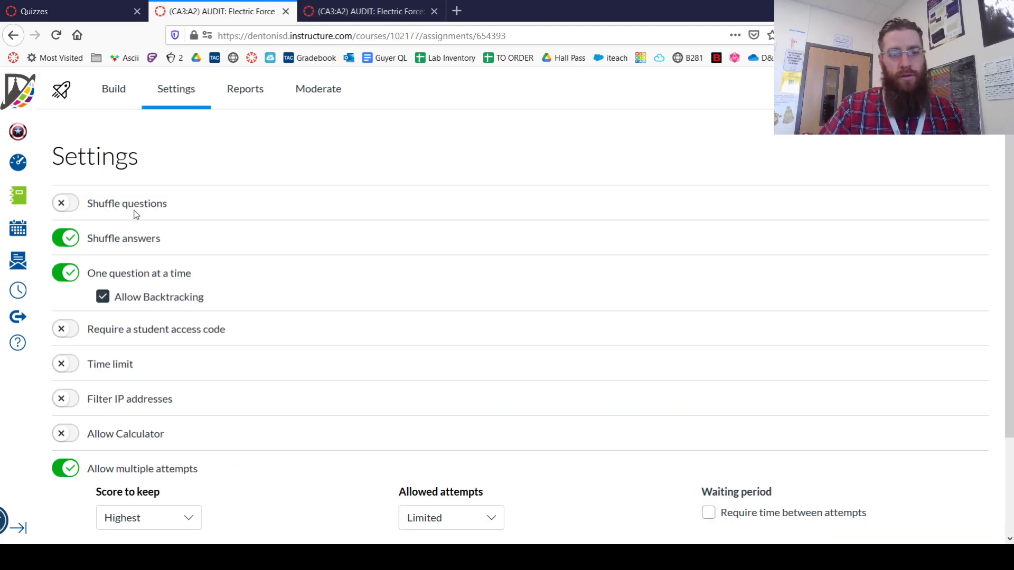
pyautogui.click(65, 205)
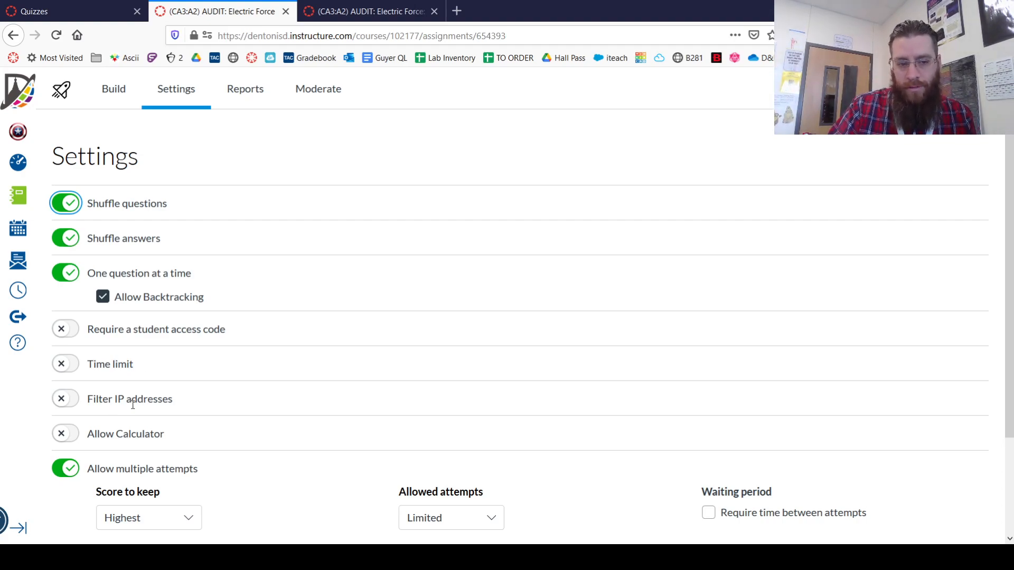
pyautogui.click(65, 433)
pyautogui.scroll(-3, 114, 426)
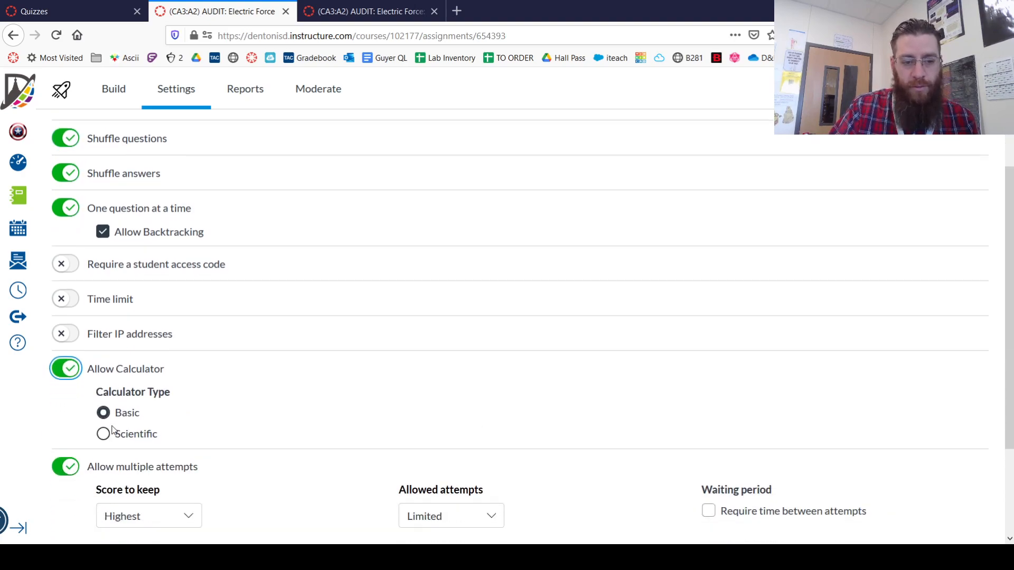
pyautogui.click(105, 315)
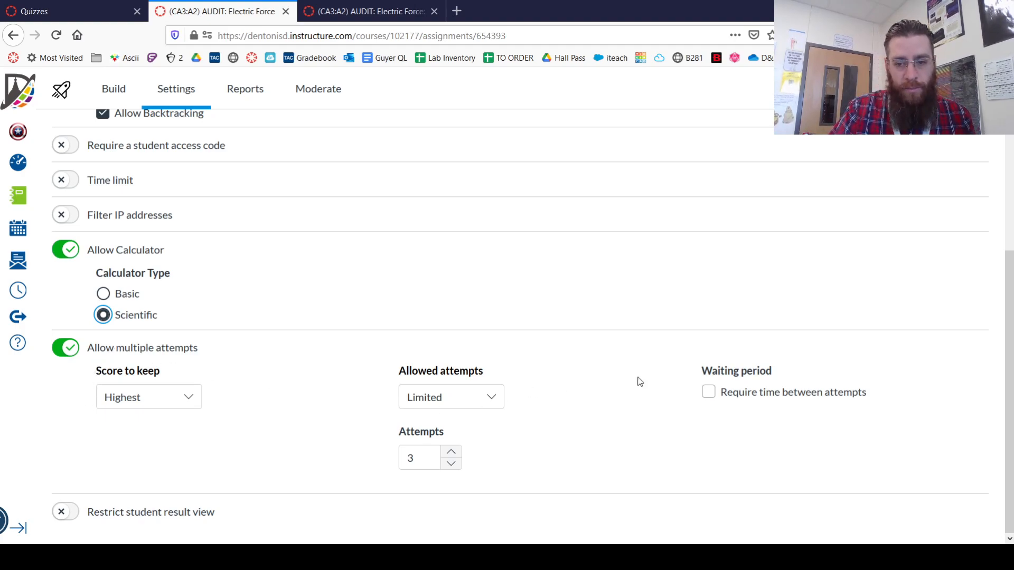
# Require a waiting period of 10 minutes between quiz attempts
pyautogui.click(709, 395)
pyautogui.click(921, 450)
pyautogui.hotkey('ctrl', 'a')
pyautogui.write('10')
pyautogui.click(619, 420)
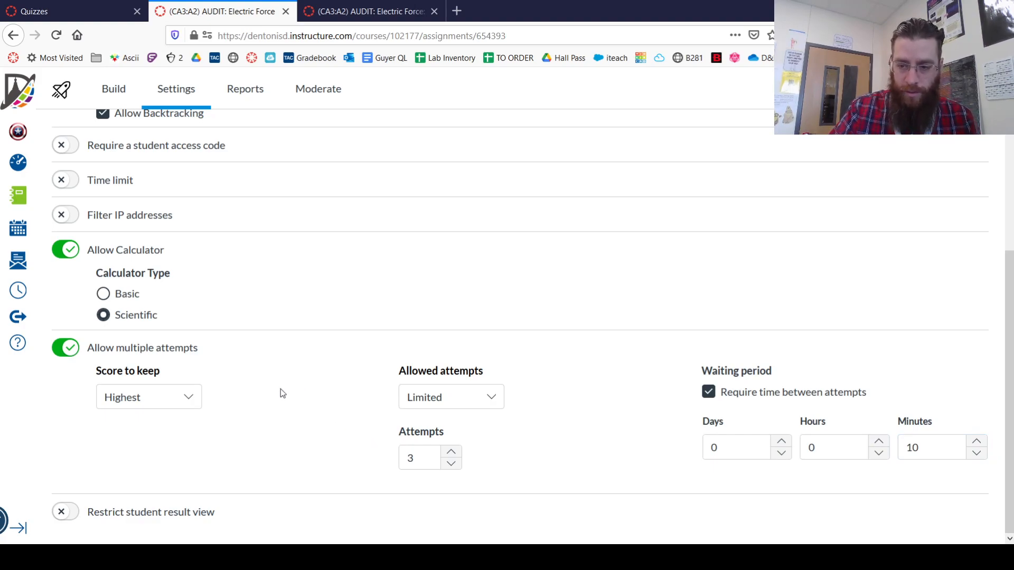
# Restrict the student result view to points awarded, points possible, items and questions, student response, correct/incorrect indication and item feedback
pyautogui.click(62, 516)
pyautogui.scroll(-3, 122, 462)
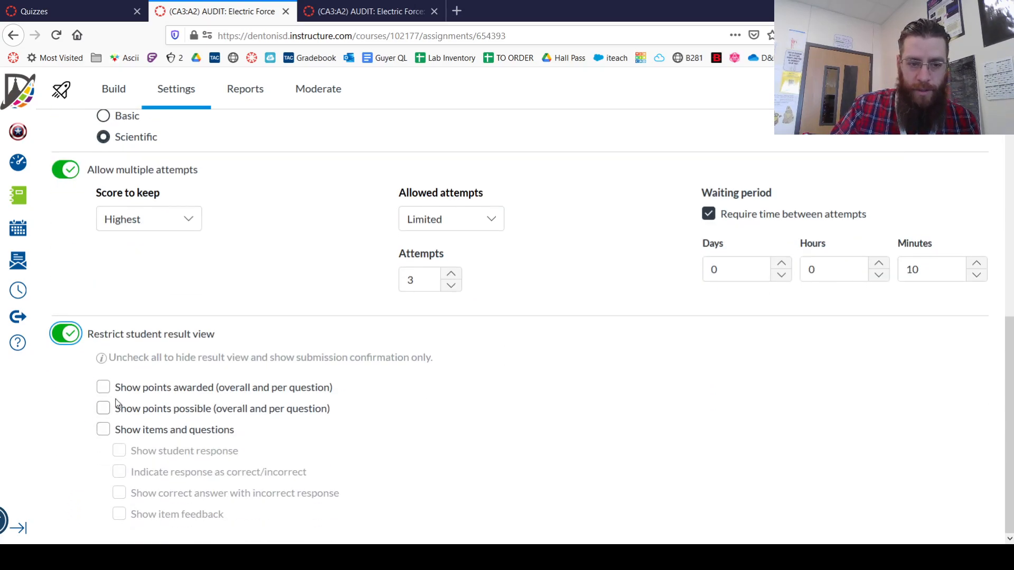
pyautogui.click(101, 391)
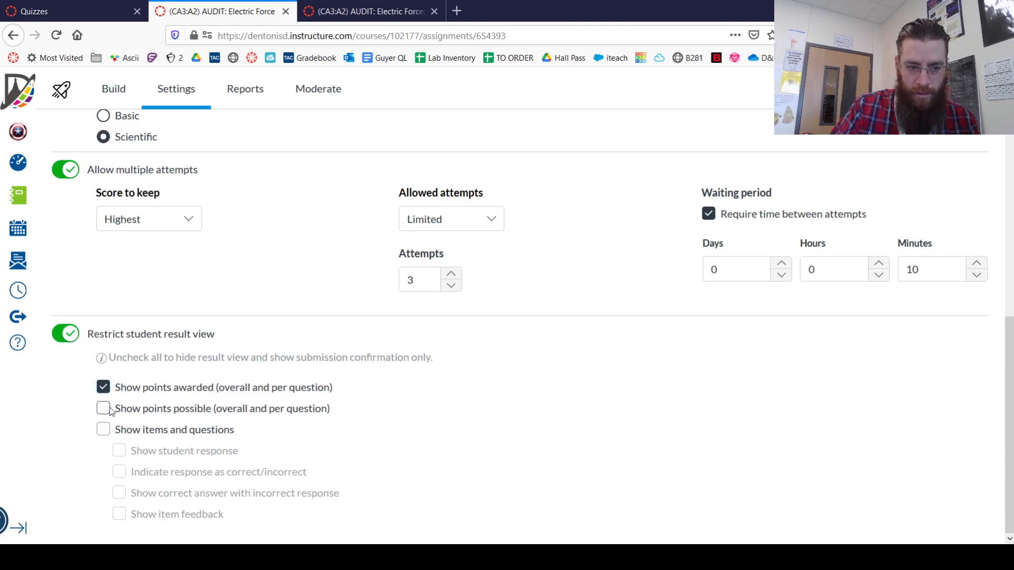
pyautogui.click(104, 409)
pyautogui.click(103, 429)
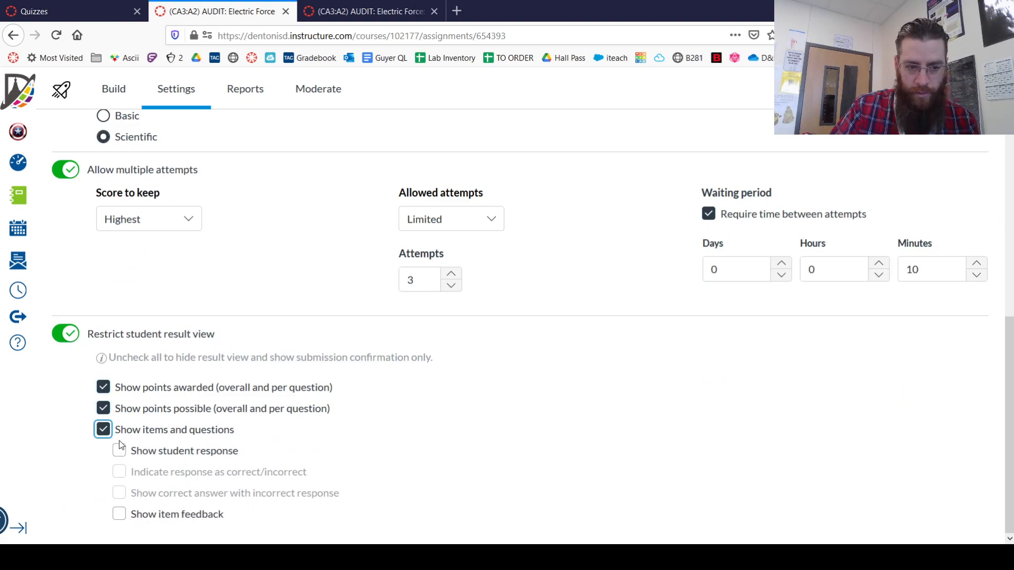
pyautogui.click(119, 451)
pyautogui.click(119, 472)
pyautogui.click(119, 514)
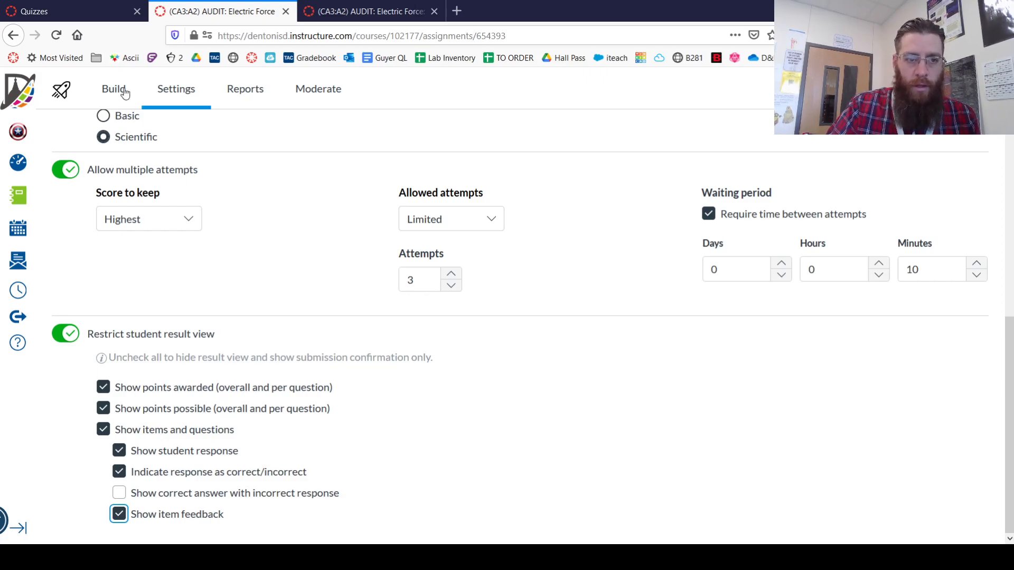
# Compare the original quiz's details with the migrated quiz's settings, and return to the migrated quiz's build page
pyautogui.click(344, 16)
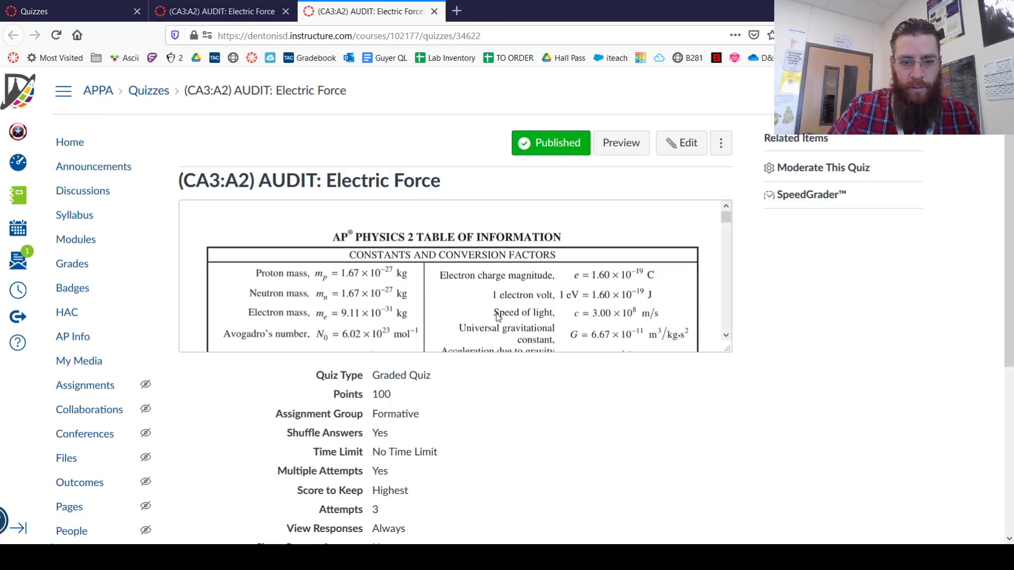
pyautogui.scroll(-5, 496, 317)
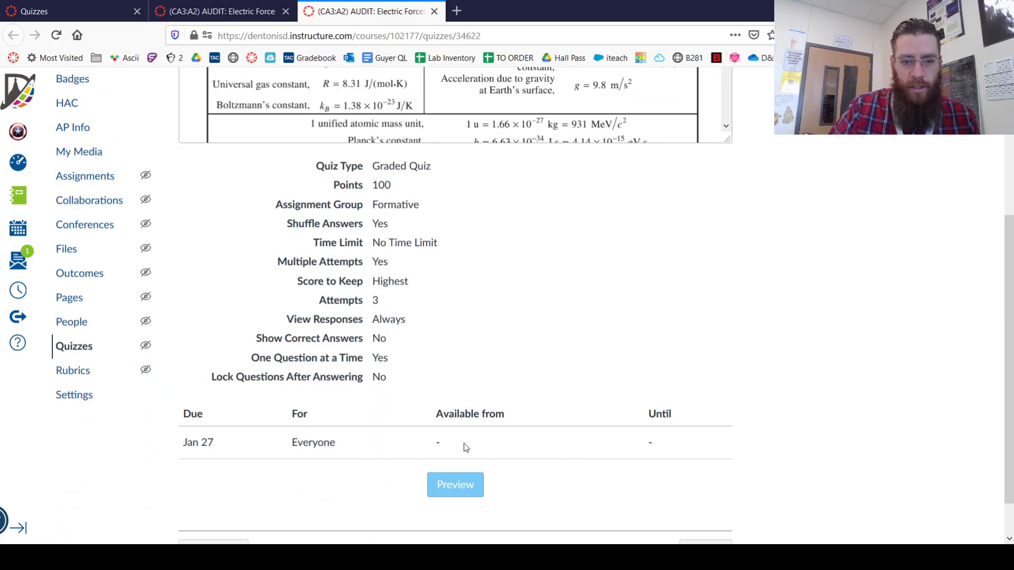
pyautogui.scroll(3, 471, 335)
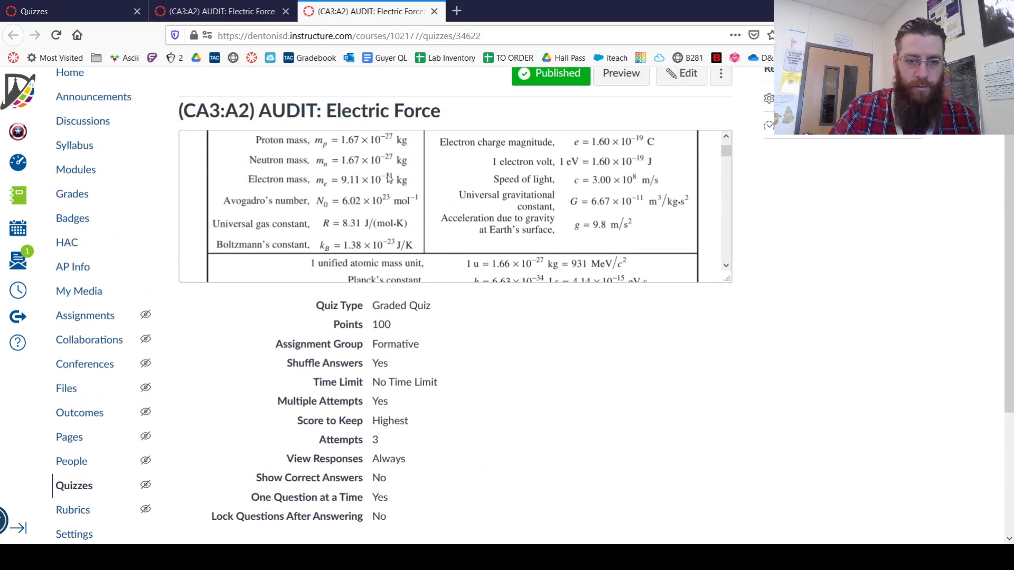
pyautogui.click(205, 7)
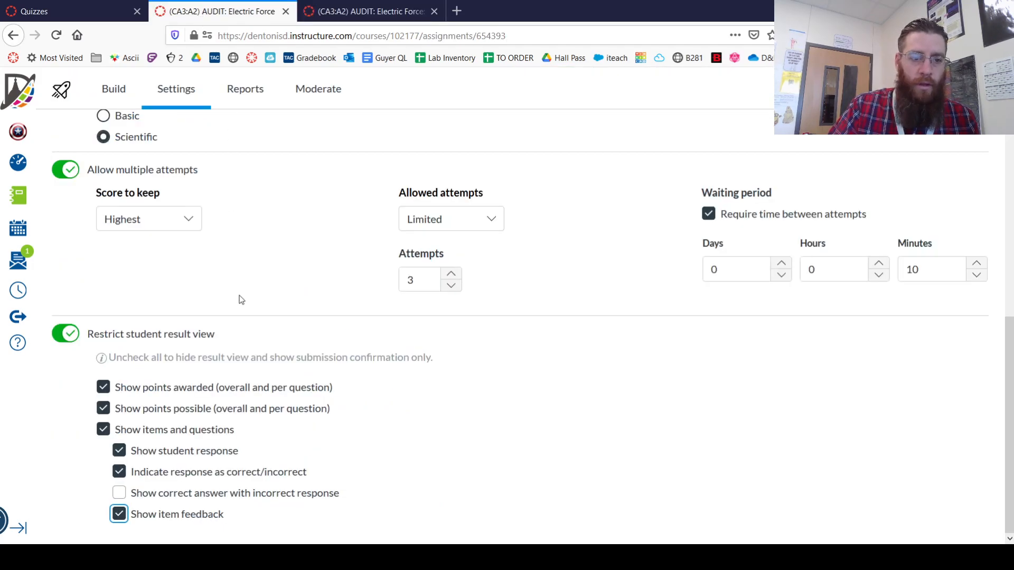
pyautogui.scroll(5, 240, 299)
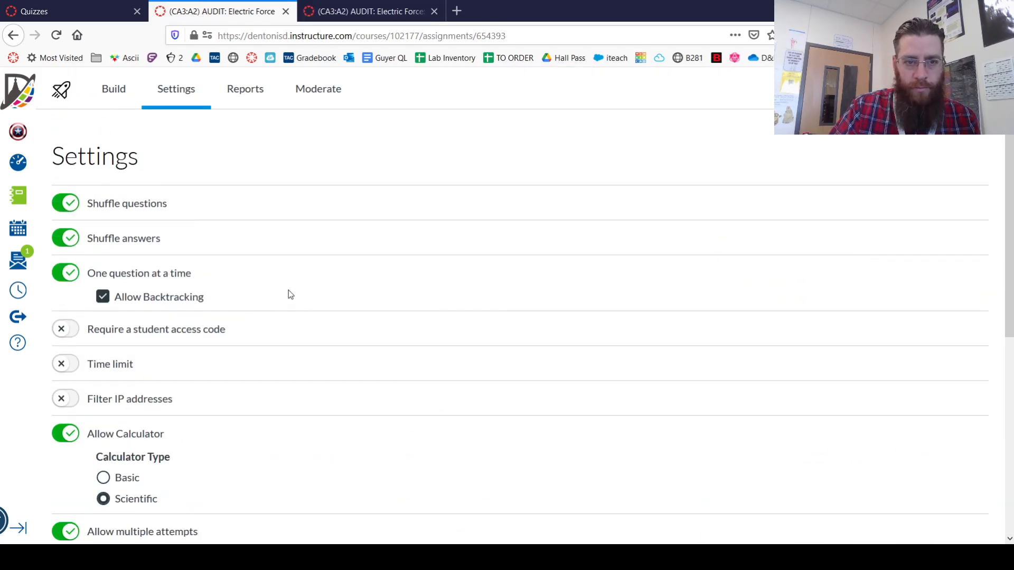
pyautogui.click(113, 88)
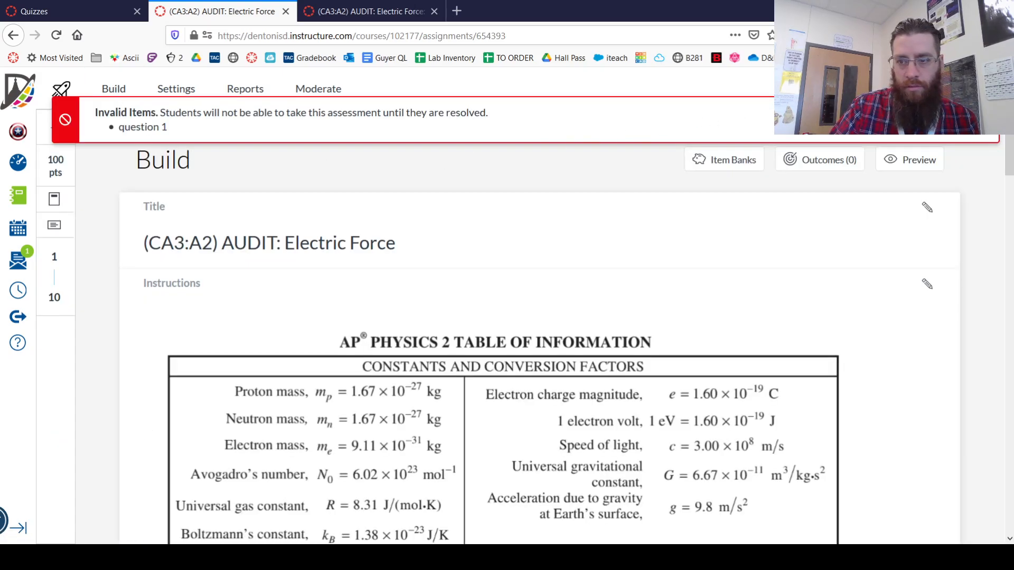
# Open the original (CA3:A2) AUDIT: Electric Force quiz for editing and show its question group with the linked bank
pyautogui.click(369, 11)
pyautogui.scroll(1, 591, 361)
pyautogui.scroll(1, 591, 361)
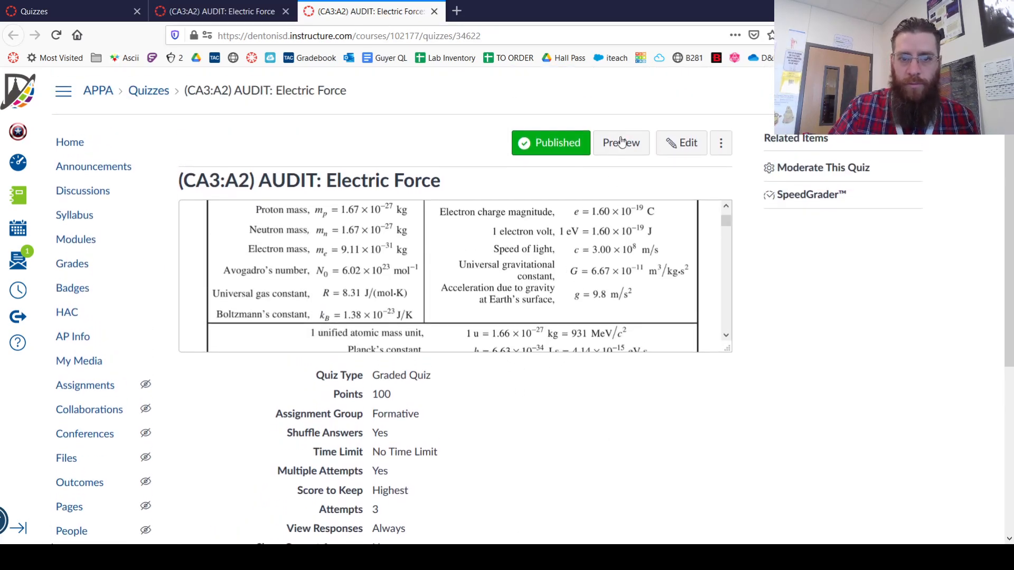
pyautogui.click(673, 145)
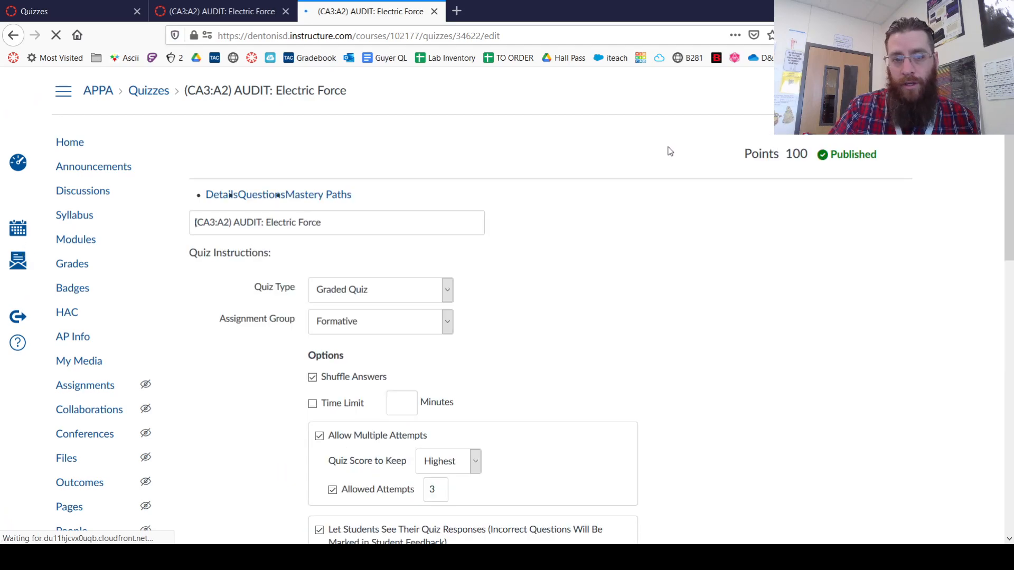
pyautogui.click(269, 200)
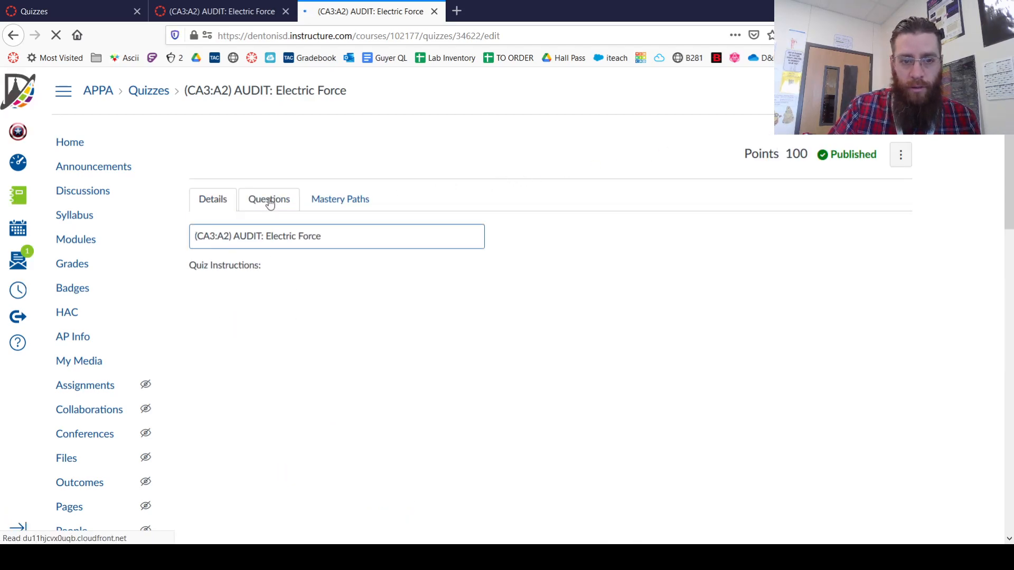
pyautogui.click(215, 199)
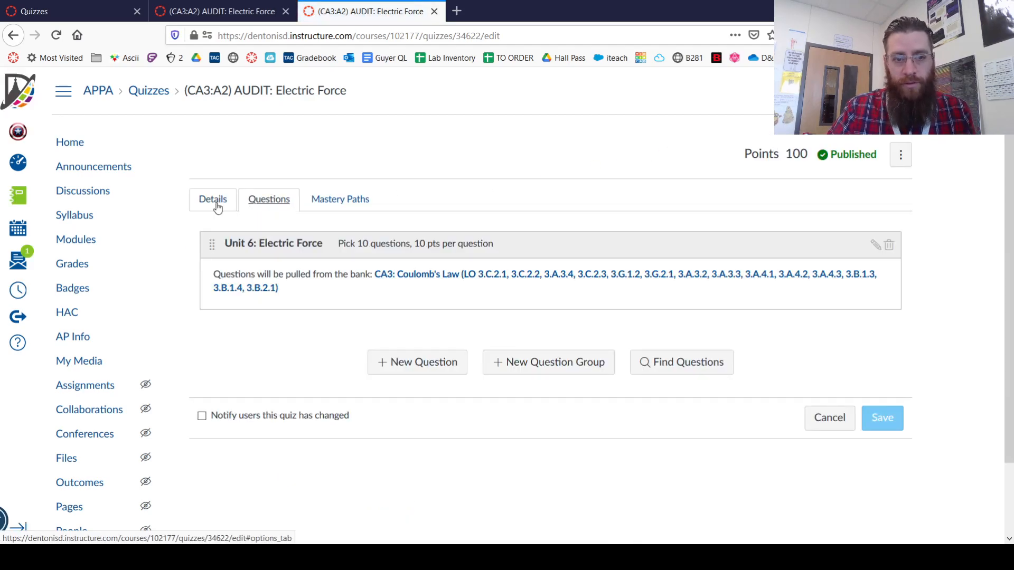
pyautogui.click(272, 199)
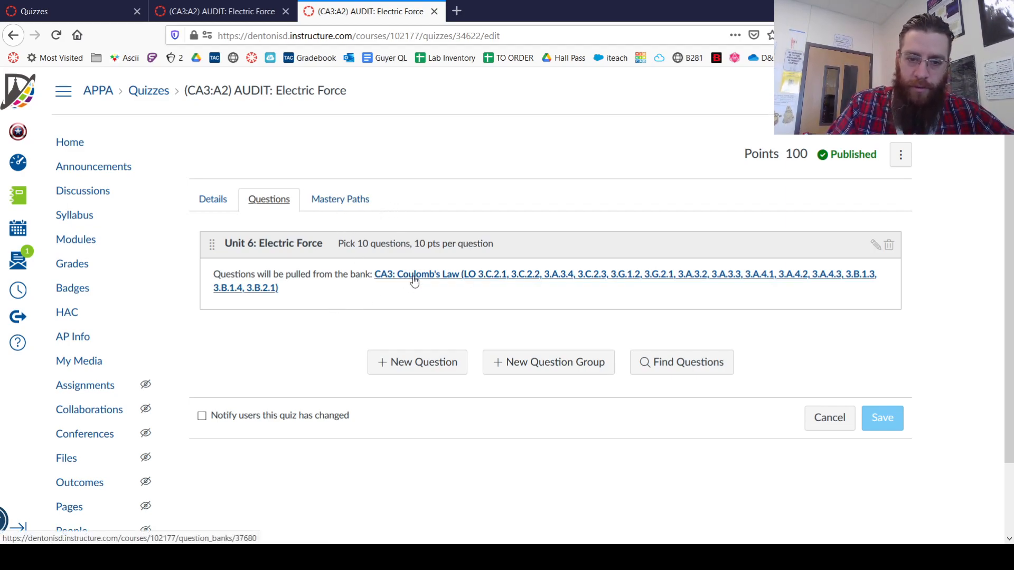
# Open the linked CA3: Coulomb's Law question bank separately and look through its questions
pyautogui.middleClick(437, 282)
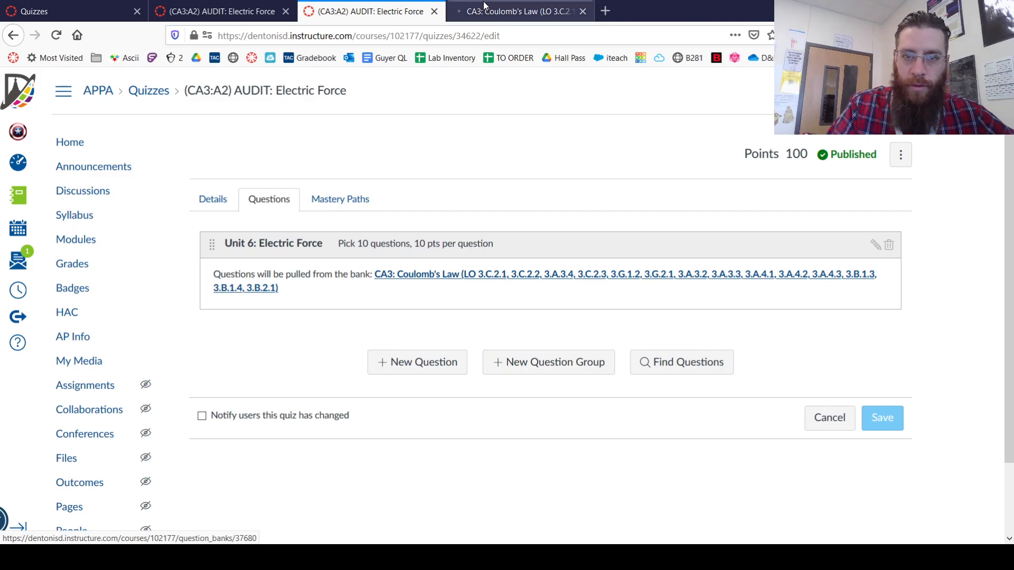
pyautogui.click(484, 8)
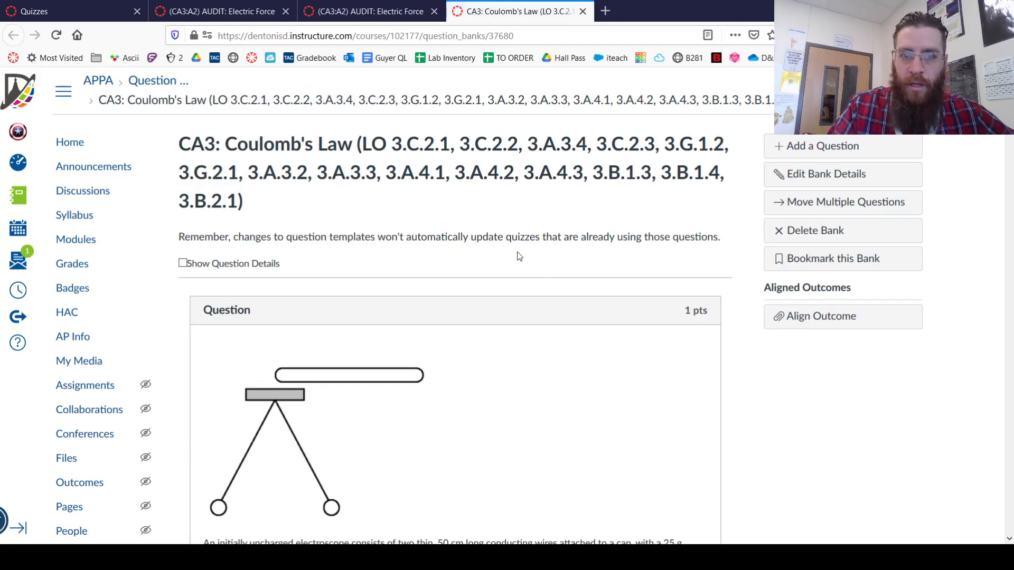
pyautogui.scroll(-20, 948, 477)
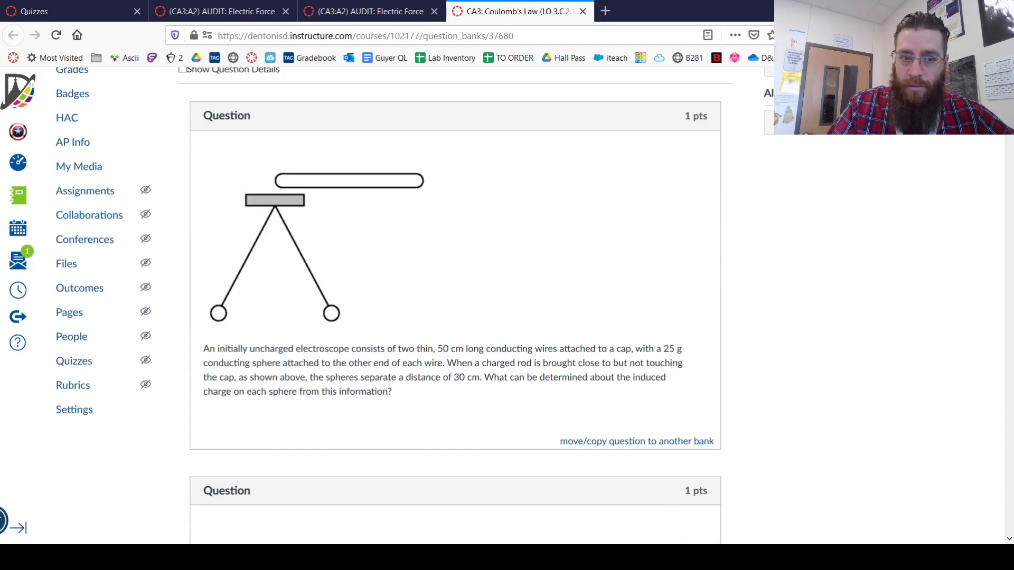
pyautogui.moveTo(948, 477); pyautogui.dragTo(945, 79)
# Copy the linked question bank's full name from the original quiz's question group and paste it as the quiz title
pyautogui.click(412, 7)
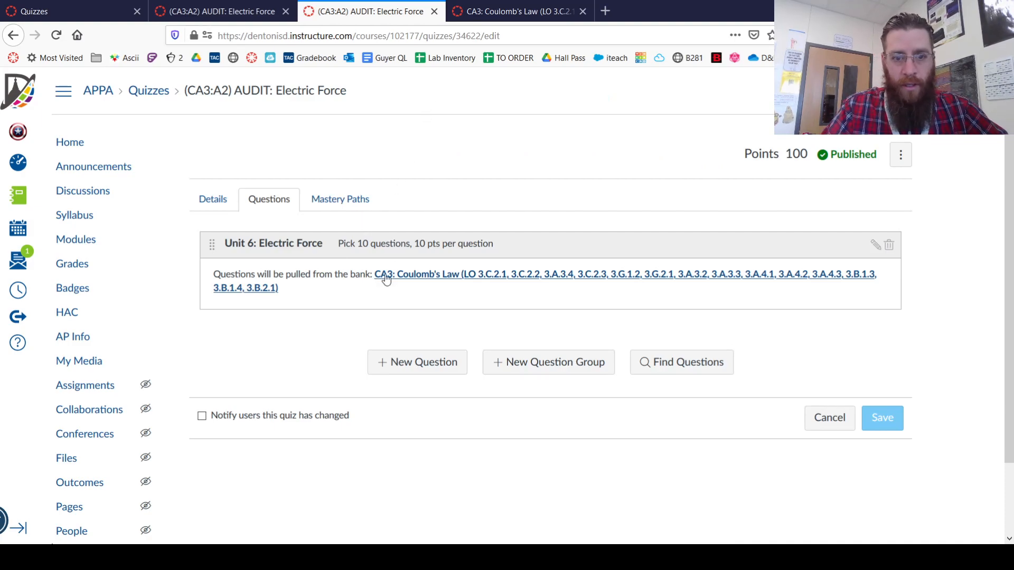
pyautogui.moveTo(352, 288); pyautogui.dragTo(372, 276)
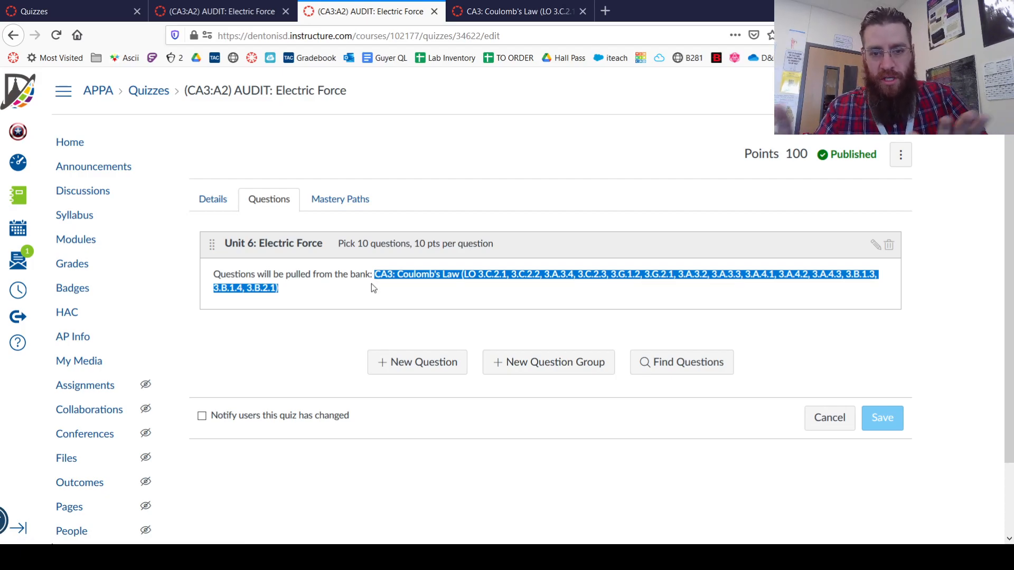
pyautogui.click(214, 203)
pyautogui.moveTo(325, 236); pyautogui.dragTo(176, 219)
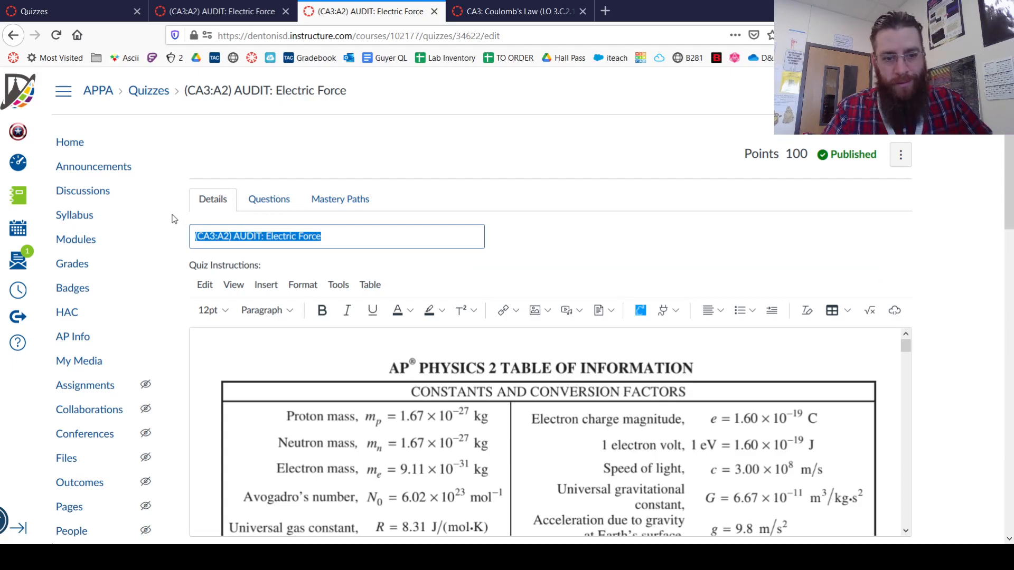
pyautogui.hotkey('ctrl', 'v')
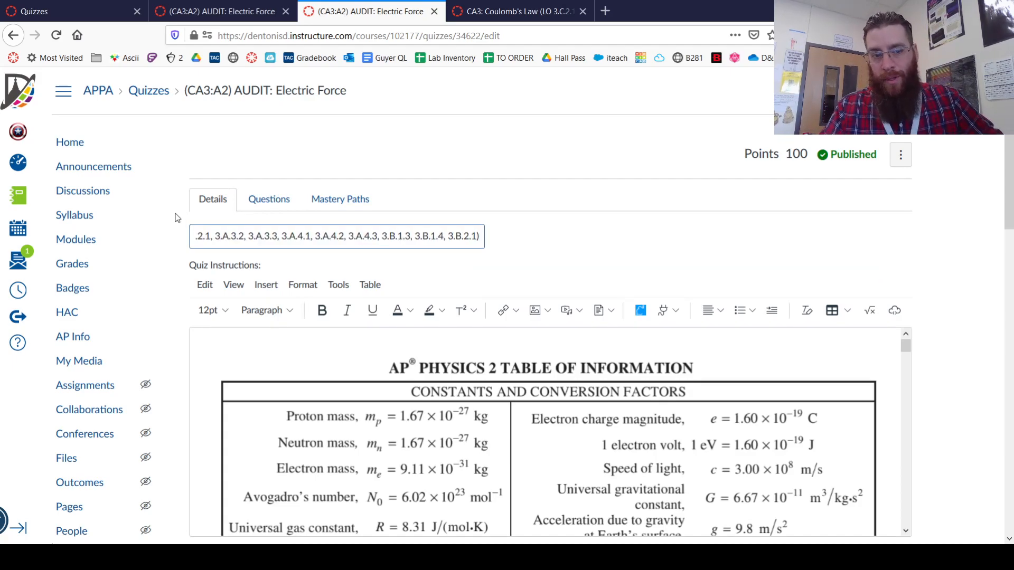
# Find the CA3: Coulomb's Law bank among the existing questions and add all of its questions to the quiz
pyautogui.click(272, 198)
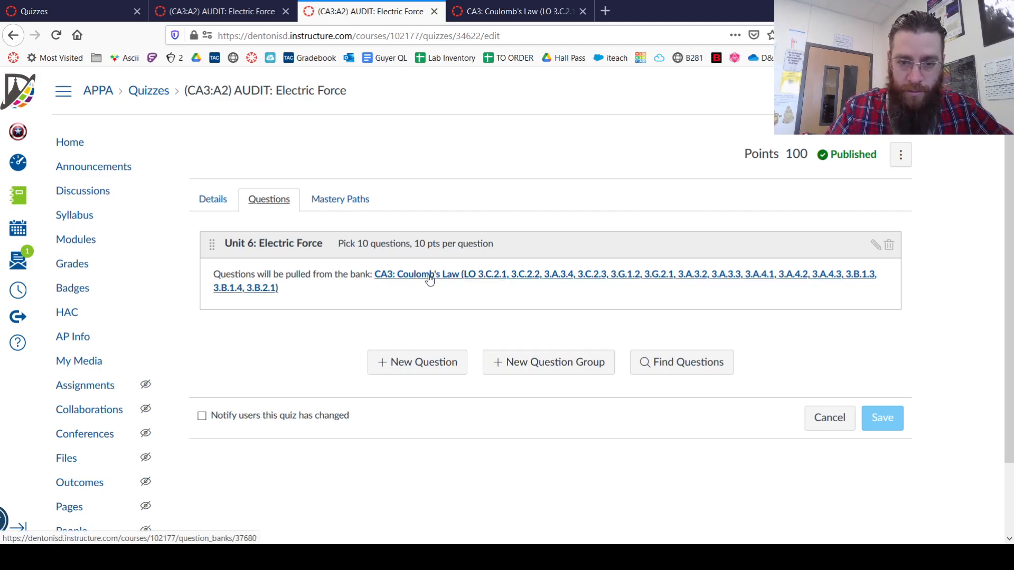
pyautogui.click(678, 373)
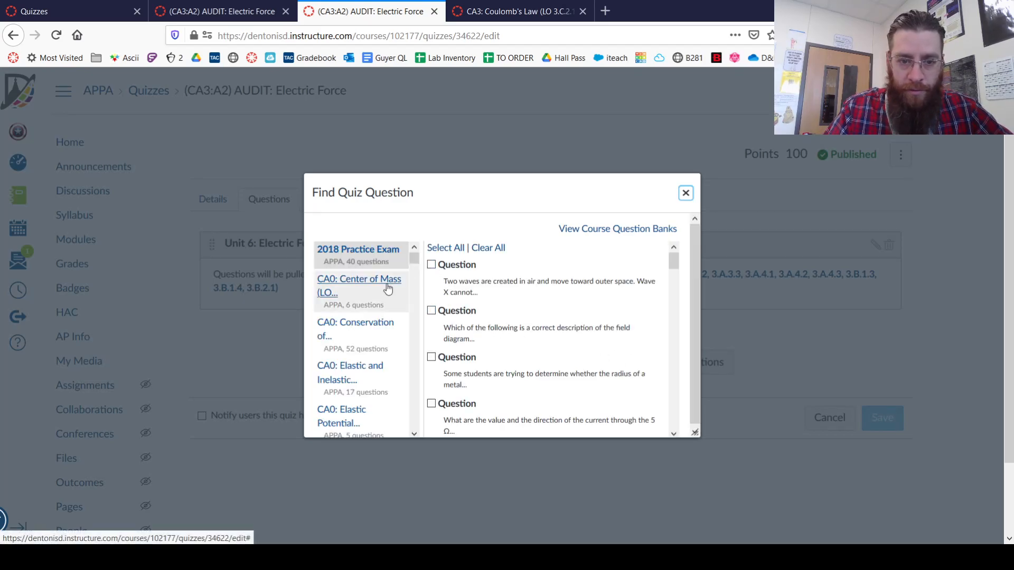
pyautogui.moveTo(375, 191); pyautogui.dragTo(347, 114)
pyautogui.scroll(-12, 317, 290)
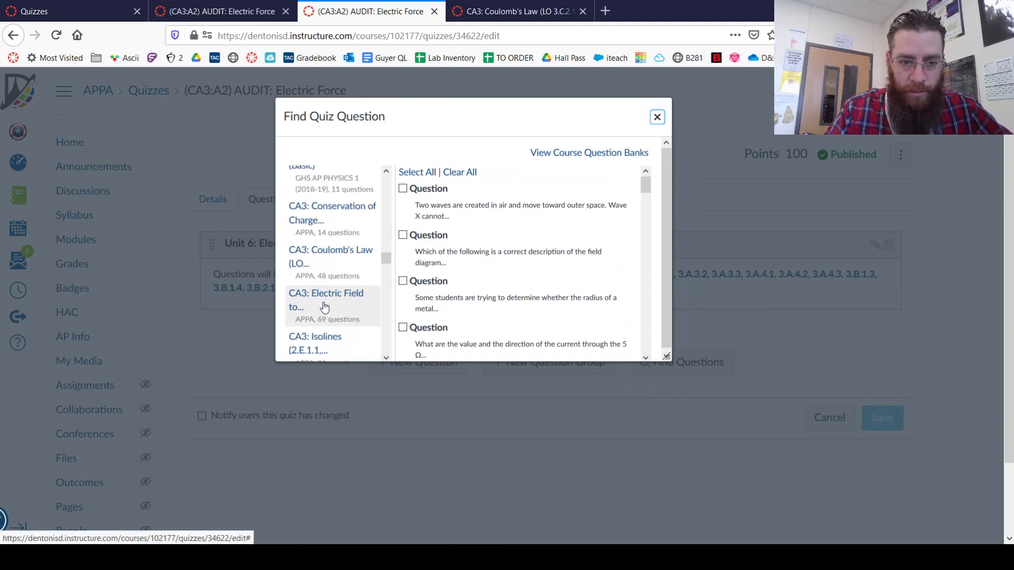
pyautogui.click(334, 255)
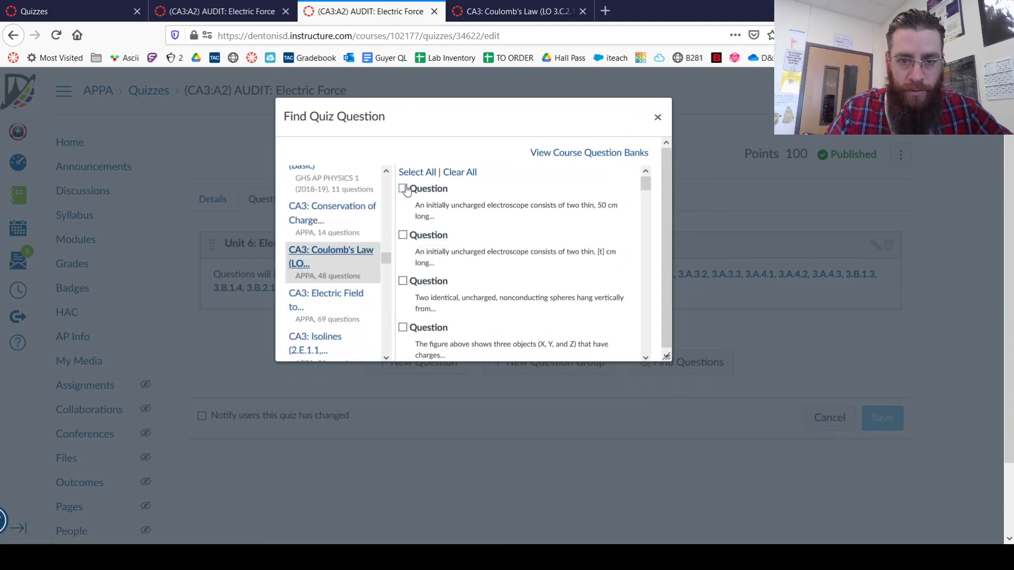
pyautogui.click(417, 173)
pyautogui.moveTo(645, 182); pyautogui.dragTo(657, 372)
pyautogui.click(424, 348)
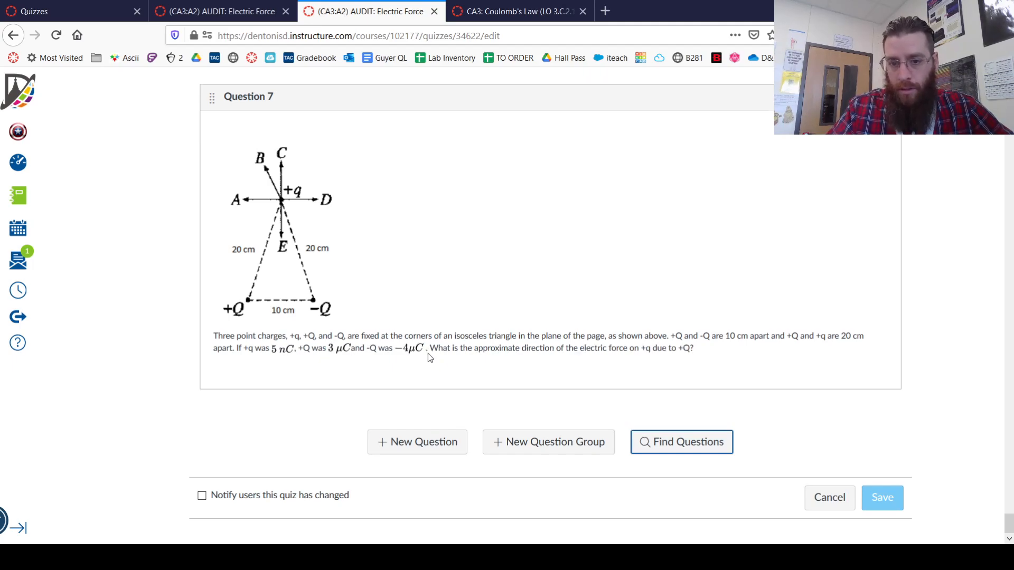
# Save the edited Coulomb's Law quiz and check its points total
pyautogui.scroll(3, 519, 378)
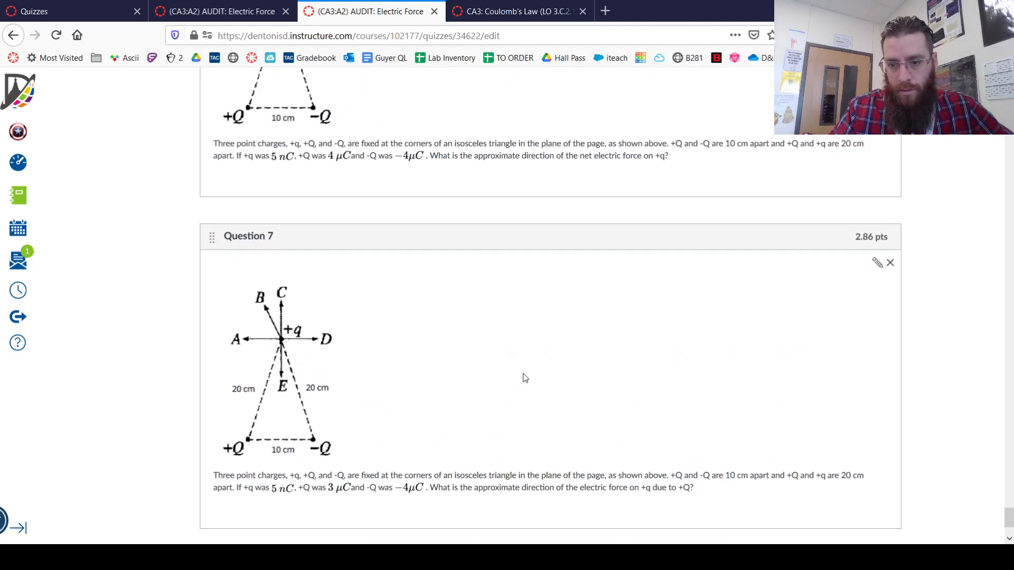
pyautogui.scroll(-3, 523, 374)
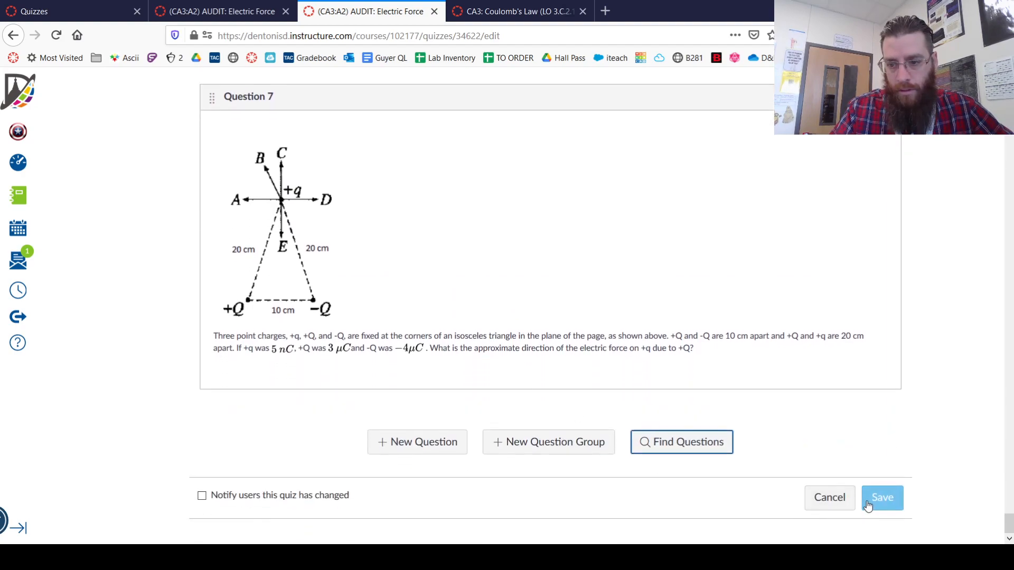
pyautogui.click(882, 502)
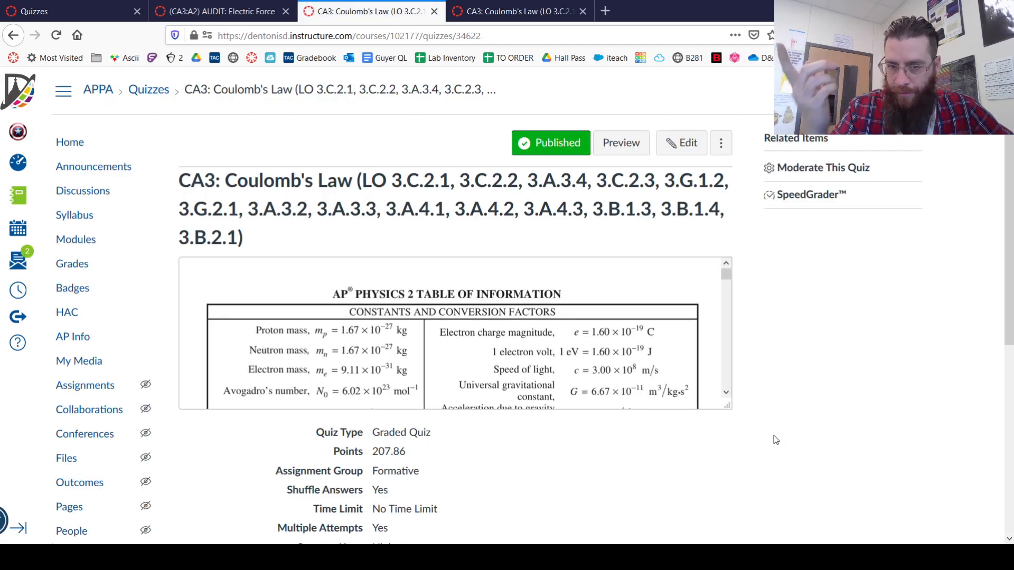
pyautogui.moveTo(406, 453); pyautogui.dragTo(371, 454)
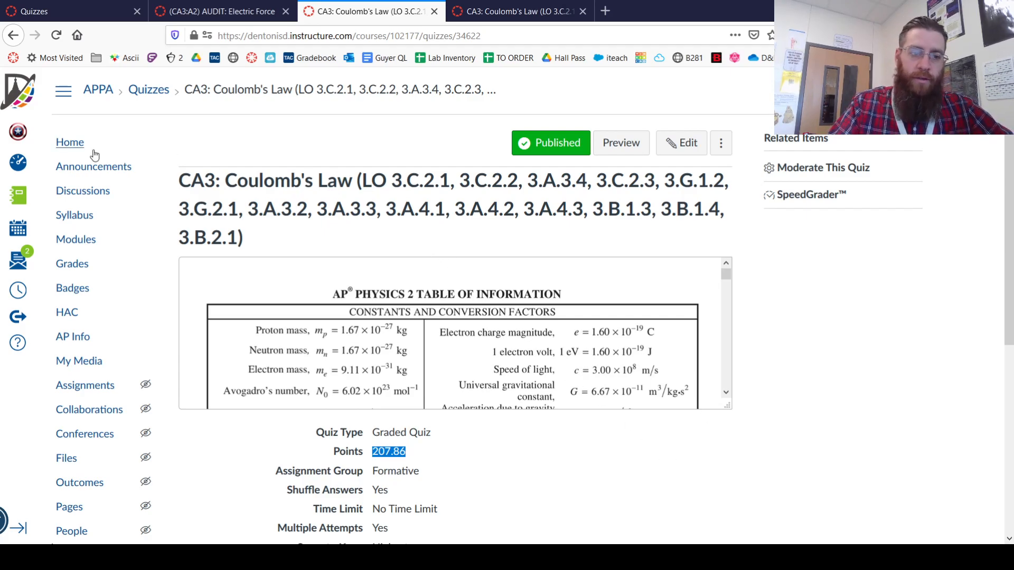
# Go to the course settings and open the course content export page
pyautogui.scroll(-3, 95, 262)
pyautogui.scroll(-3, 95, 263)
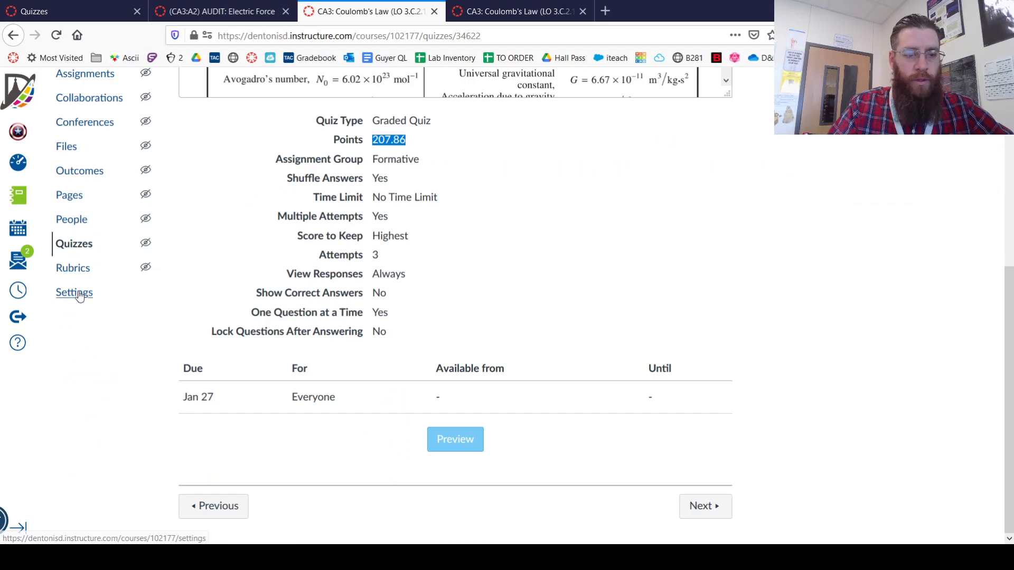
pyautogui.click(79, 294)
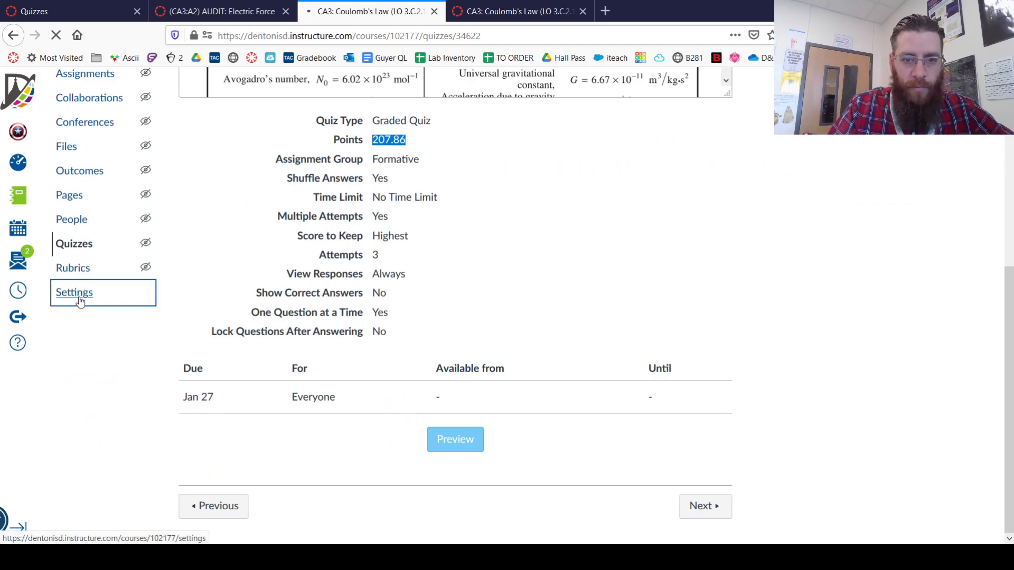
pyautogui.click(845, 391)
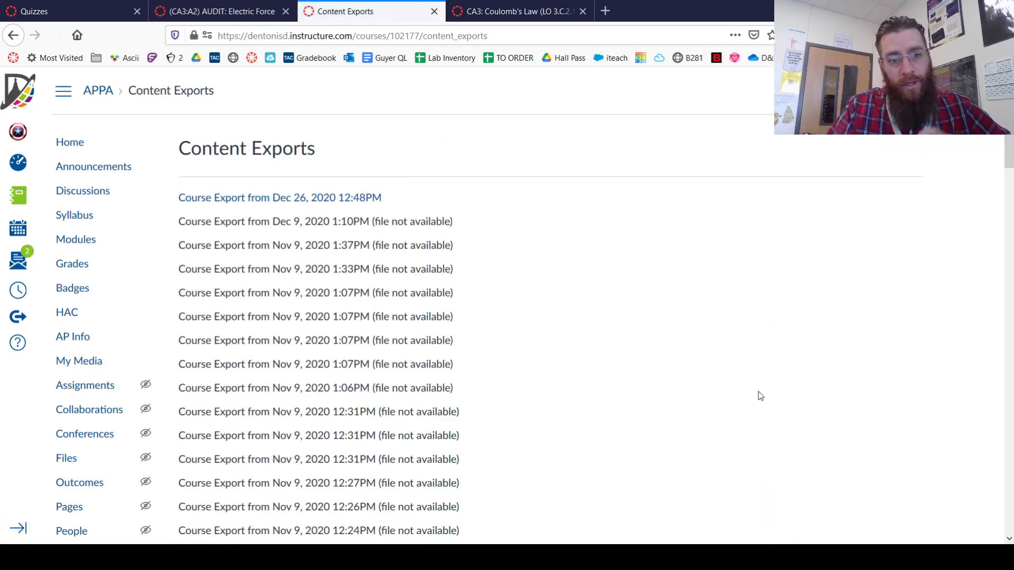
# Set the export type to Quiz and deselect all quizzes
pyautogui.scroll(-20, 511, 308)
pyautogui.scroll(-4, 491, 338)
pyautogui.click(209, 481)
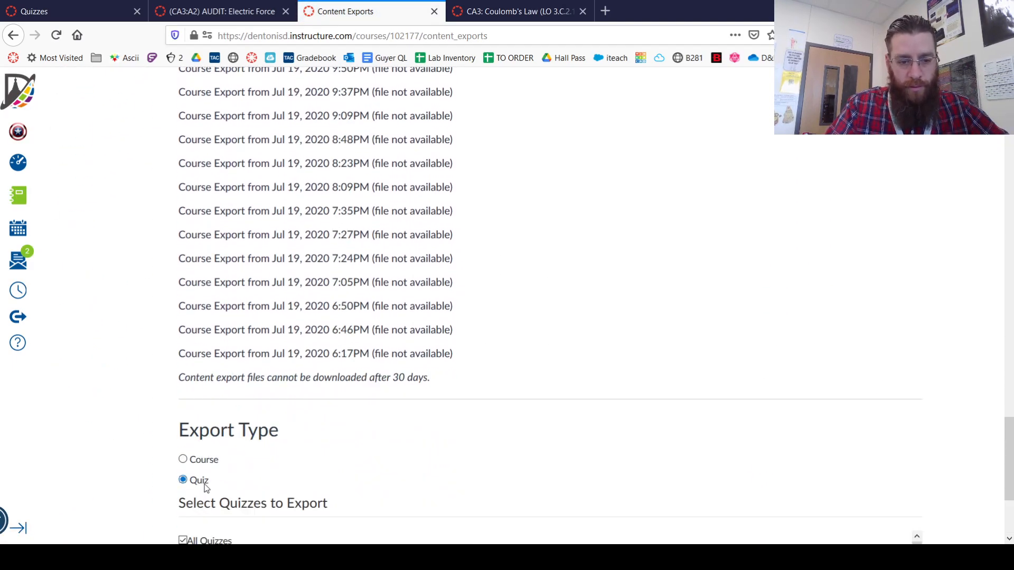
pyautogui.scroll(-3, 277, 462)
pyautogui.click(213, 407)
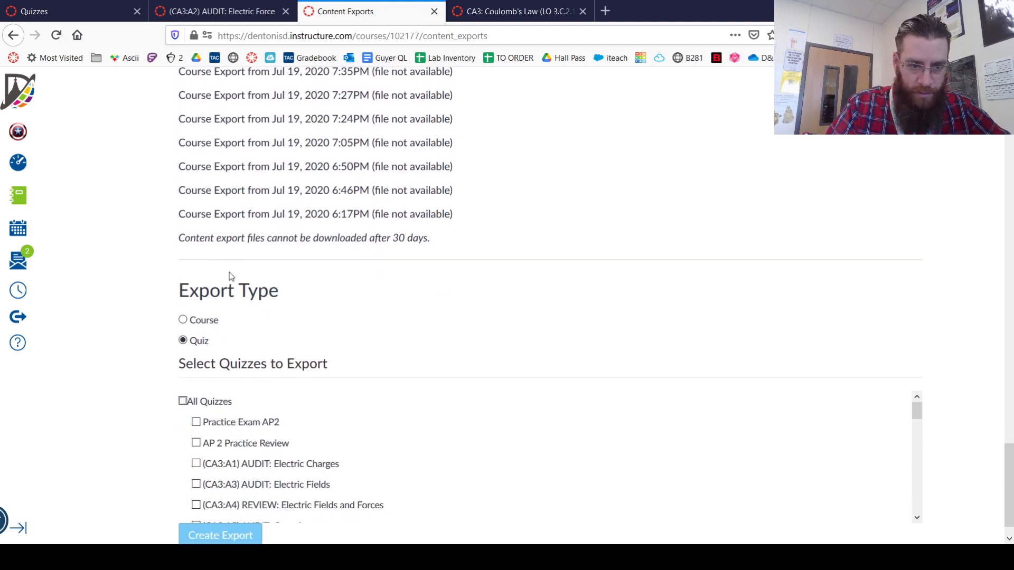
# Select only the CA3: Coulomb's Law quiz for export and create the export
pyautogui.scroll(-5, 251, 444)
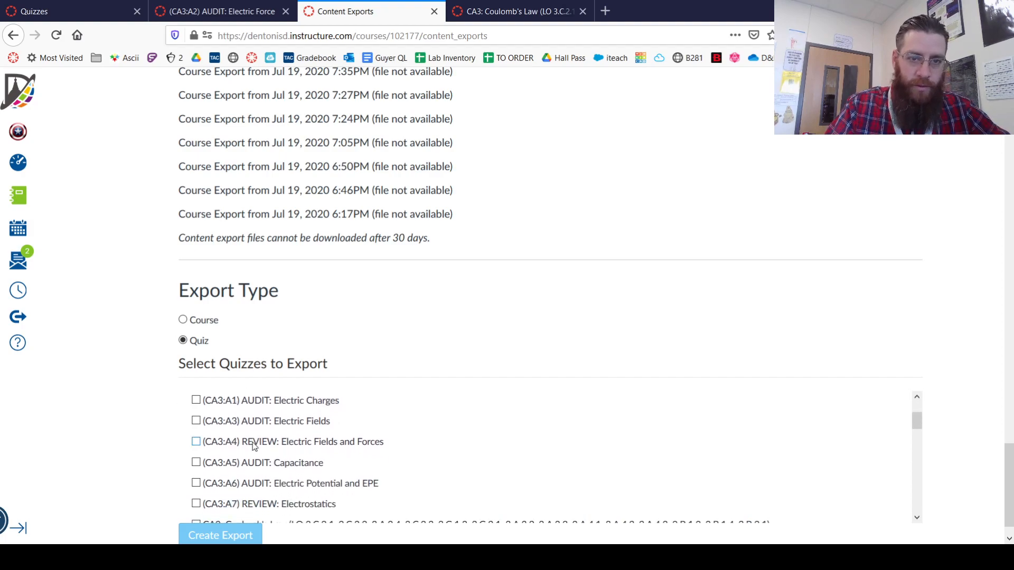
pyautogui.scroll(3, 252, 446)
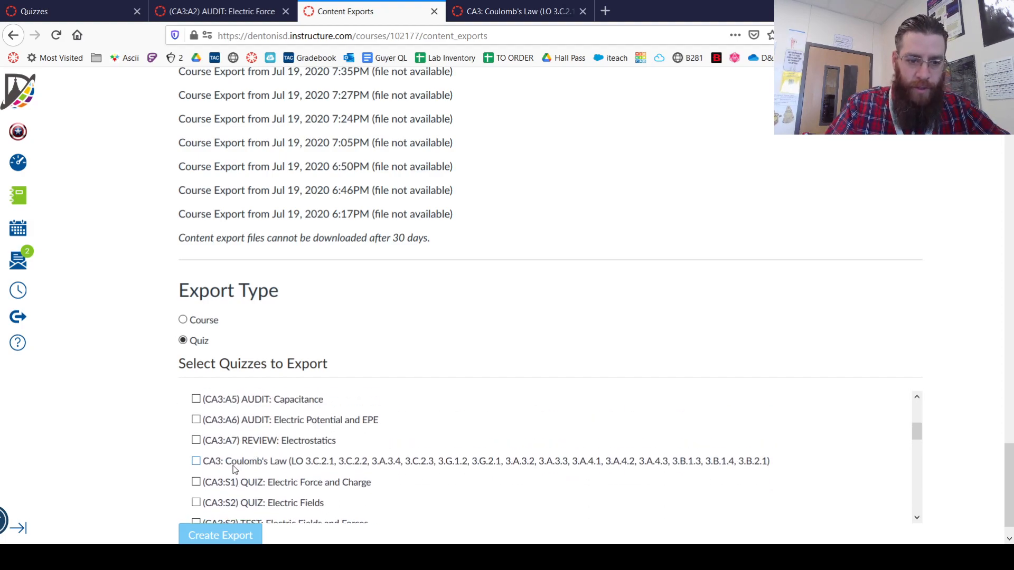
pyautogui.click(196, 461)
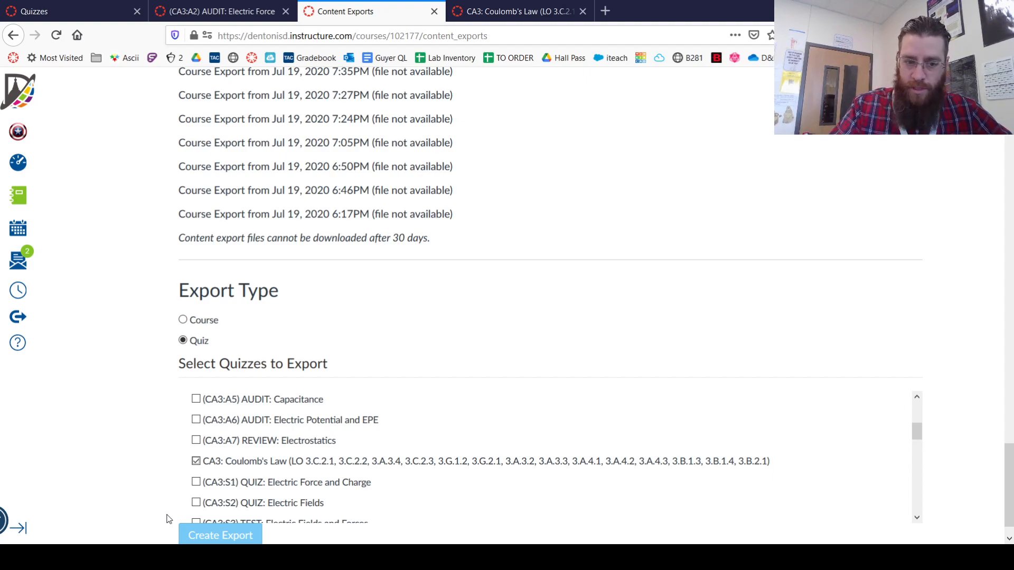
pyautogui.click(210, 535)
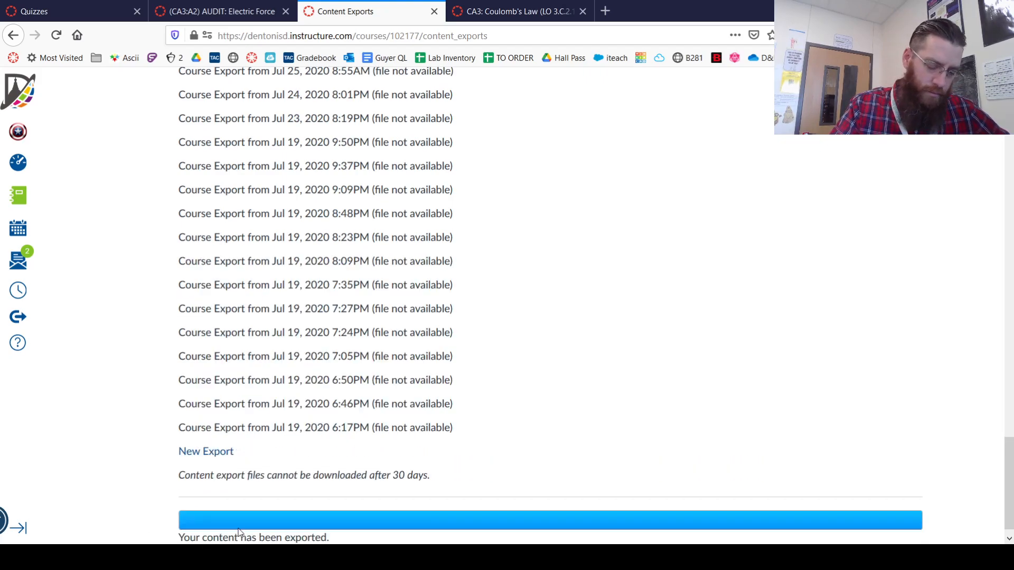
pyautogui.scroll(-1, 238, 497)
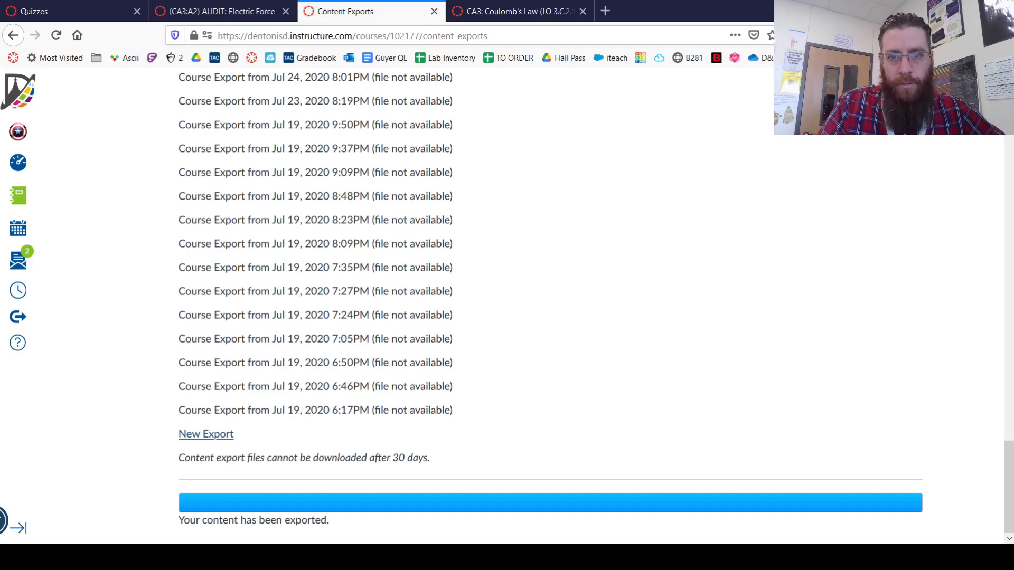
# Return to the migrated quiz's build page and create an item bank named khchgccghhhvh
pyautogui.click(213, 13)
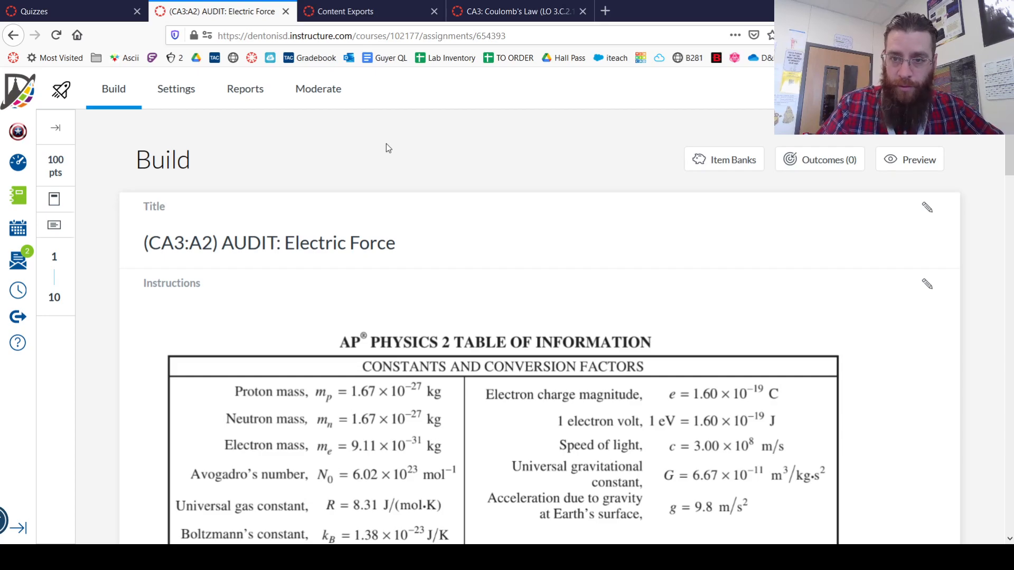
pyautogui.click(731, 160)
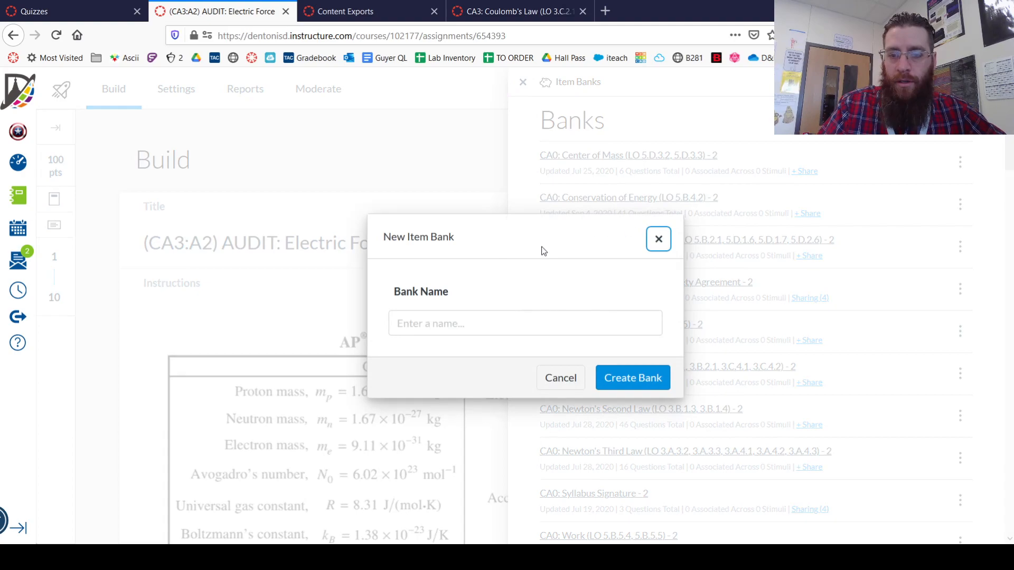
pyautogui.click(538, 318)
pyautogui.write('kh')
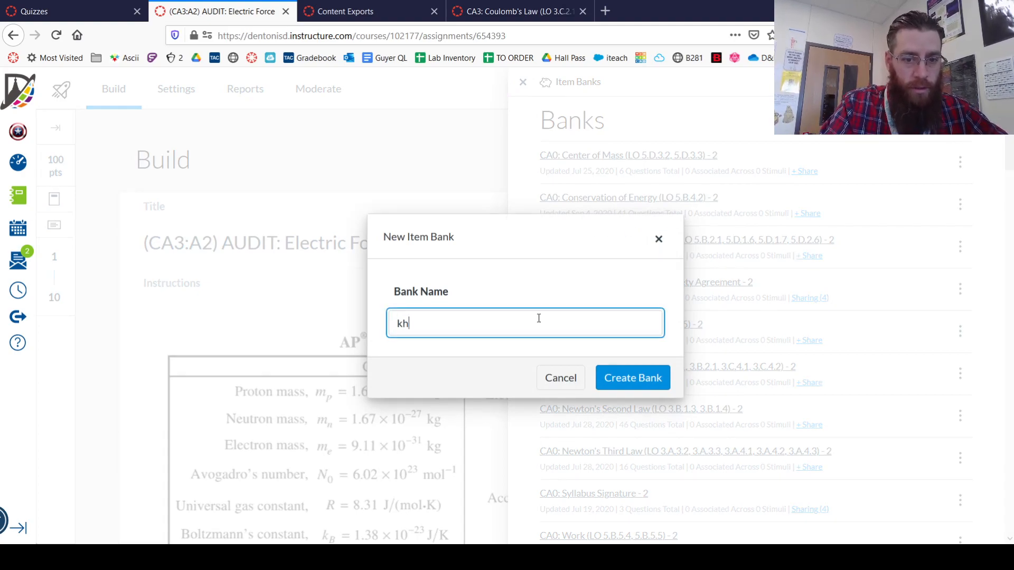
pyautogui.write('chgccghhhvh')
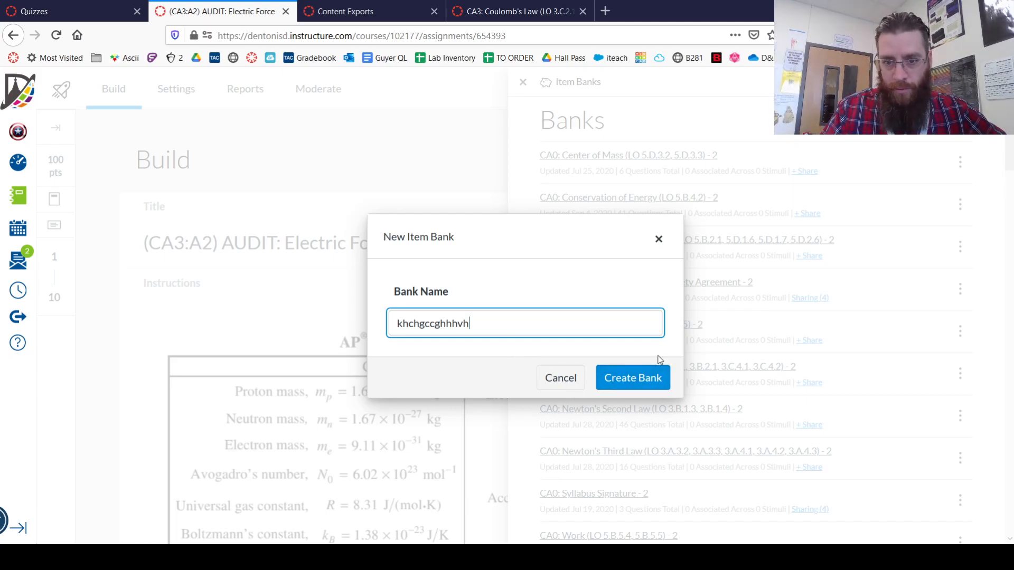
pyautogui.click(631, 377)
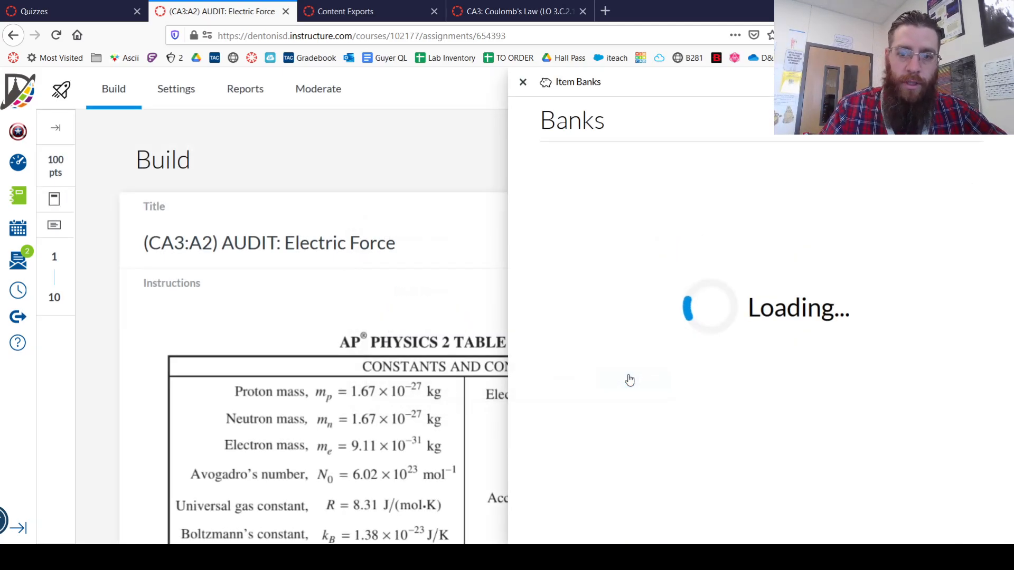
# Open the khchgccghhhvh item bank to inspect its contents, and return to the item bank list
pyautogui.moveTo(1009, 135); pyautogui.dragTo(944, 530)
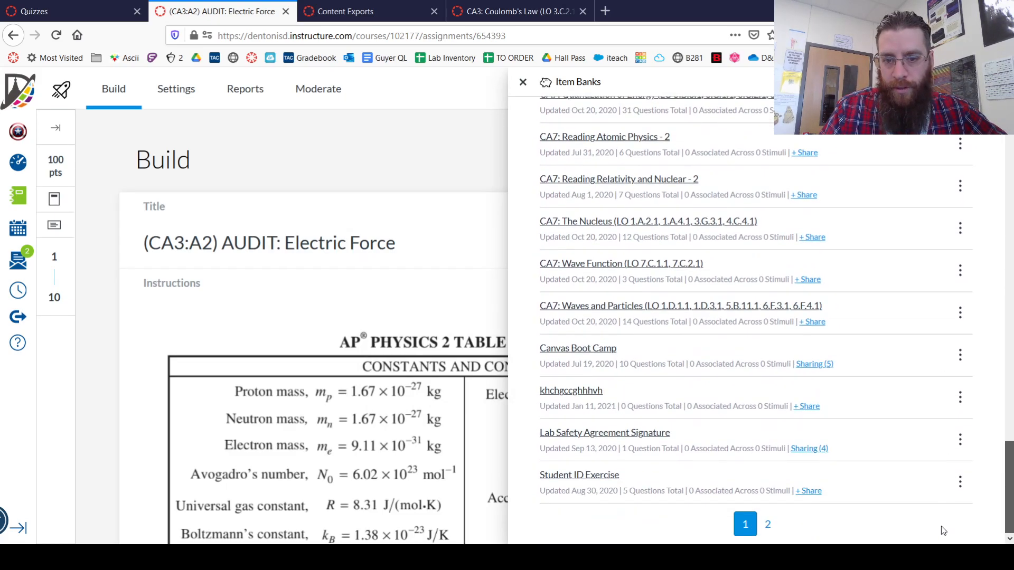
pyautogui.click(576, 398)
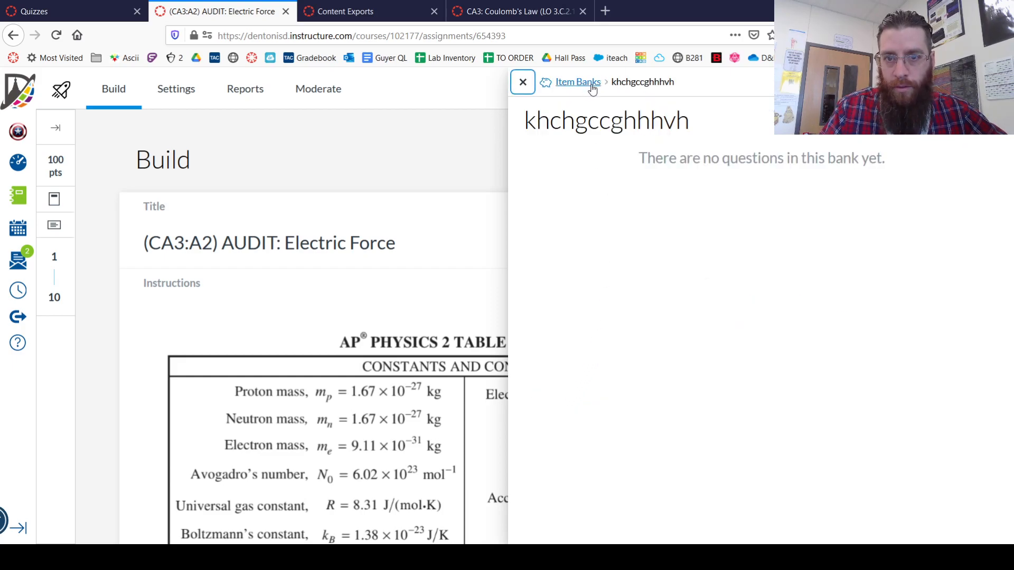
pyautogui.click(592, 89)
pyautogui.scroll(-20, 819, 362)
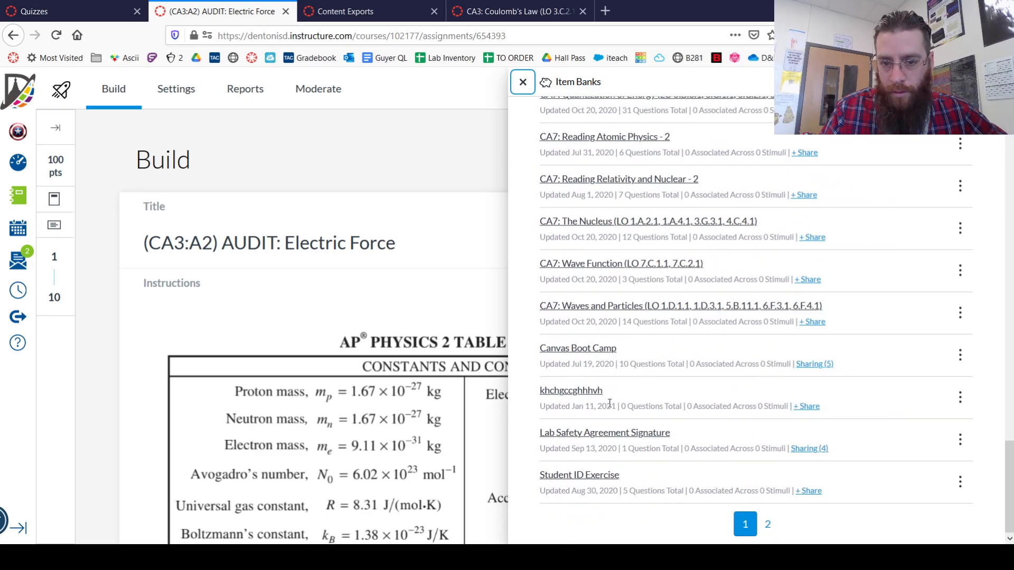
pyautogui.click(960, 401)
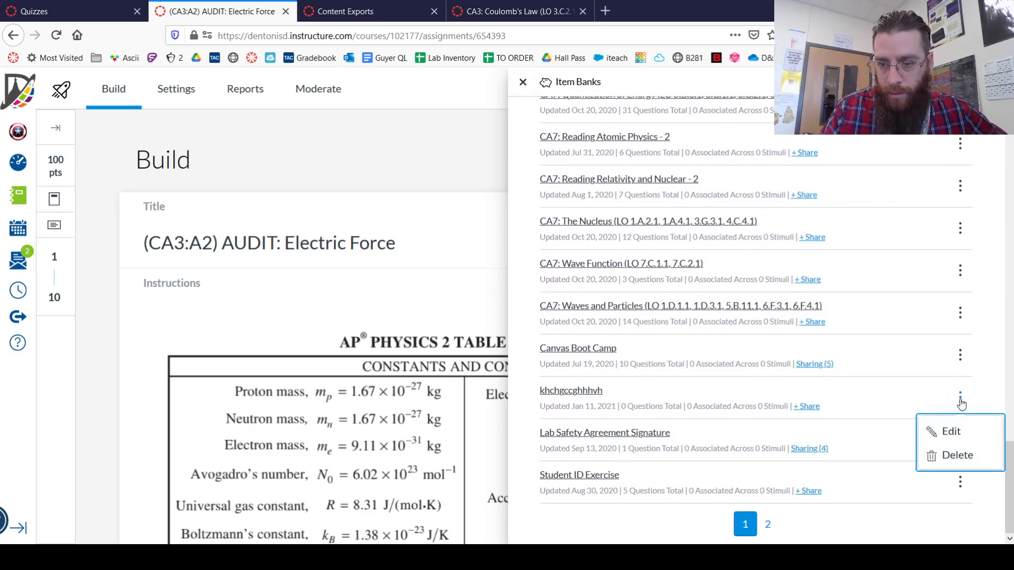
pyautogui.click(945, 432)
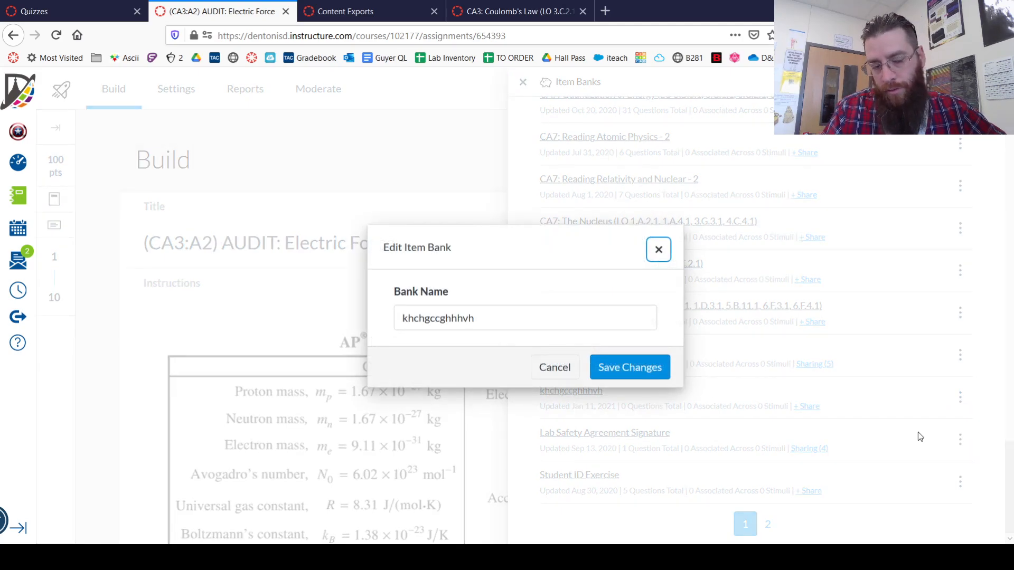
pyautogui.click(564, 375)
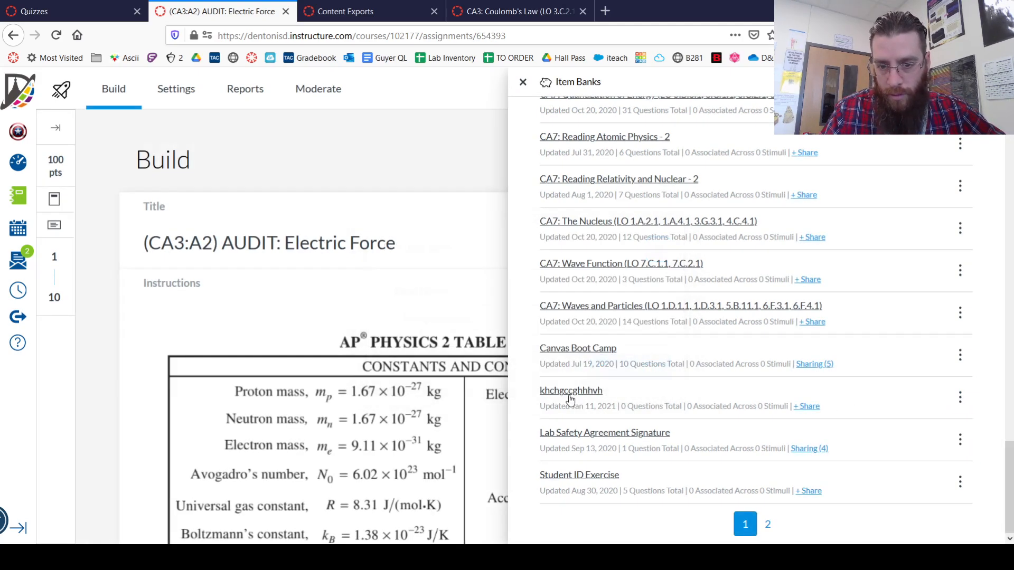
pyautogui.click(570, 393)
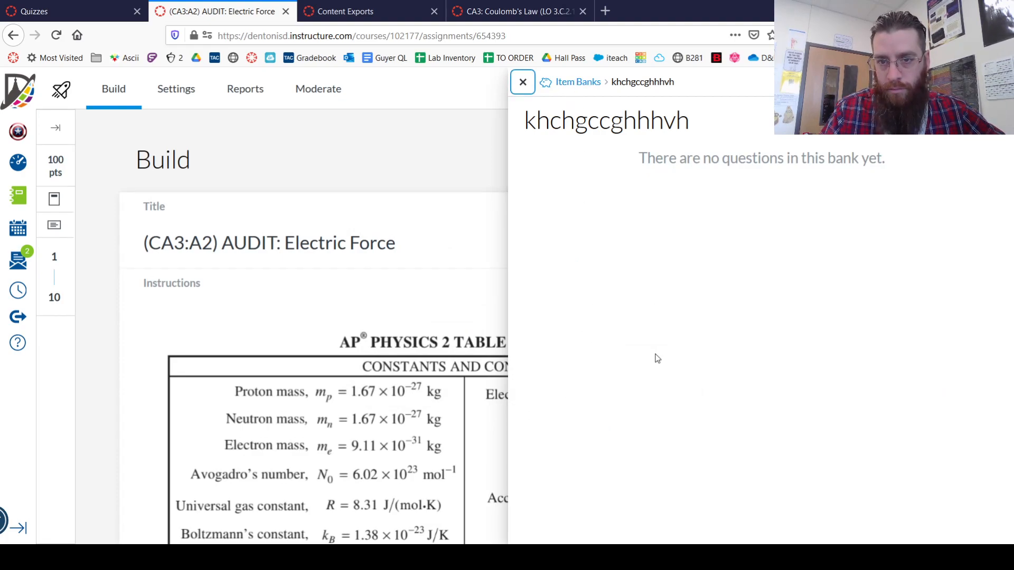
pyautogui.click(522, 83)
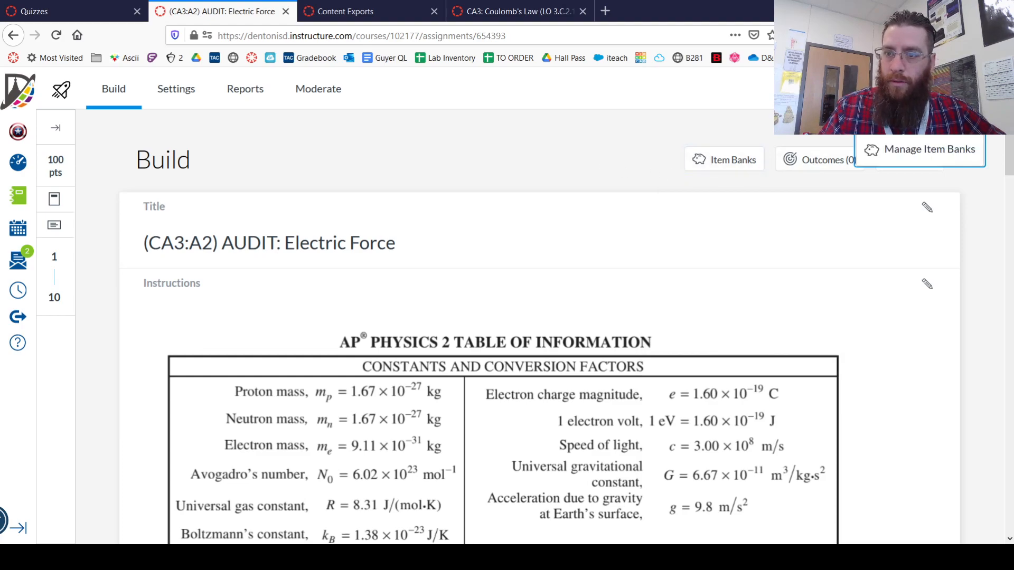
# Open the khchgccghhhvh bank from the full item bank management page and check the item types available for new questions
pyautogui.click(943, 158)
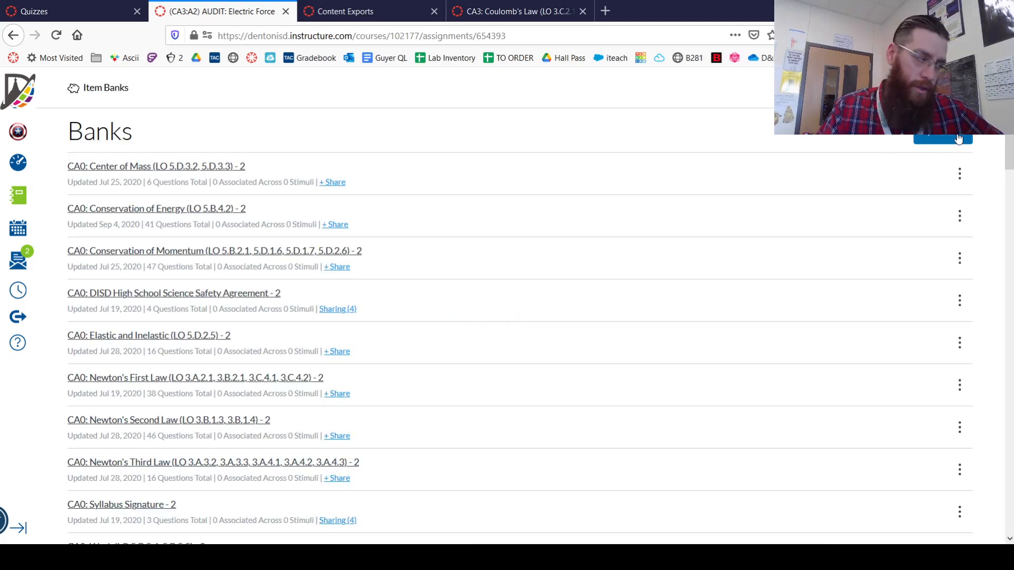
pyautogui.moveTo(1008, 129); pyautogui.dragTo(964, 529)
pyautogui.click(122, 392)
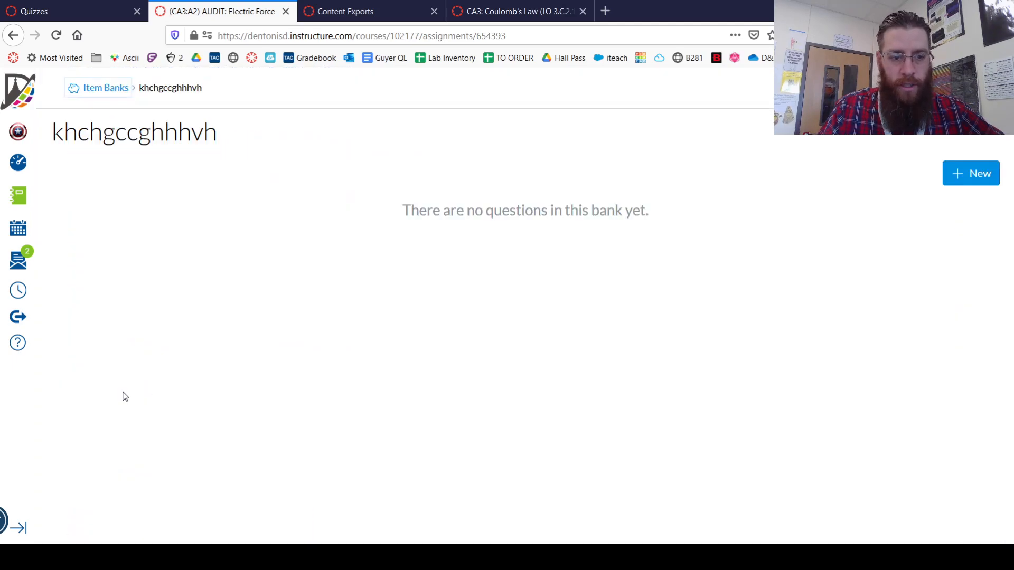
pyautogui.click(953, 175)
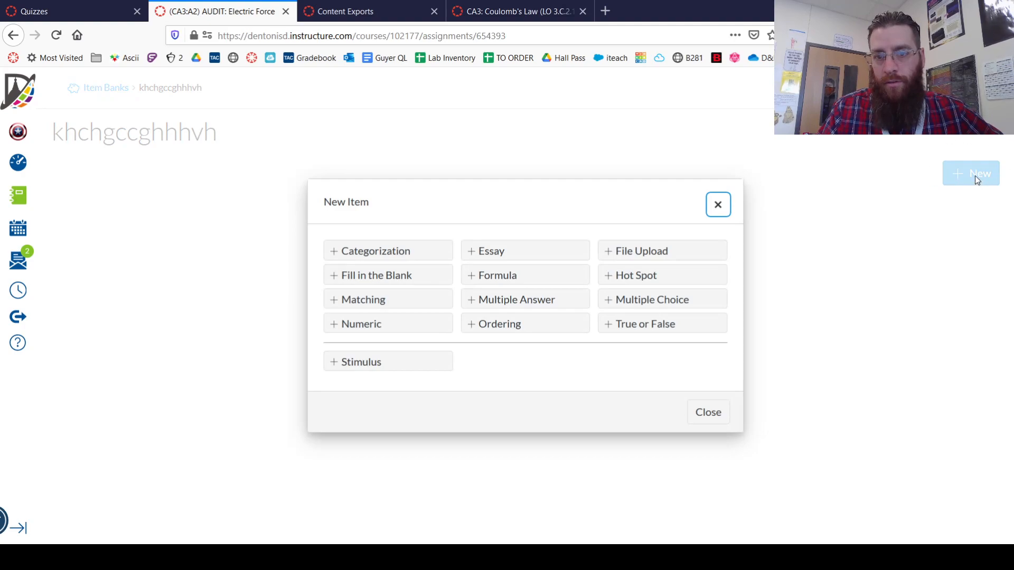
pyautogui.click(708, 413)
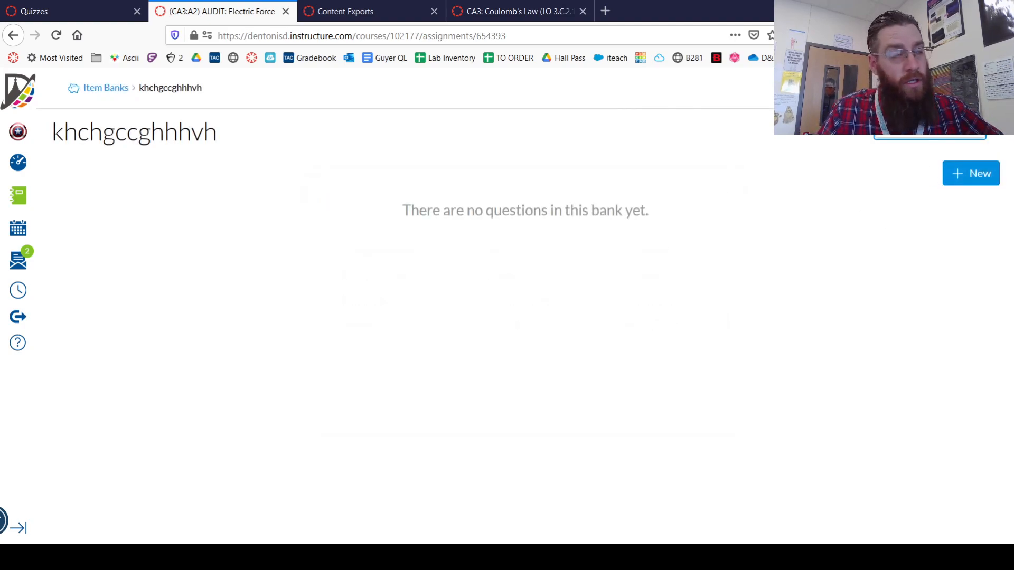
# Import the exported quiz file ap-physics-2-2020-2021-quiz-export.zip into the khchgccghhhvh item bank
pyautogui.click(929, 123)
pyautogui.click(596, 319)
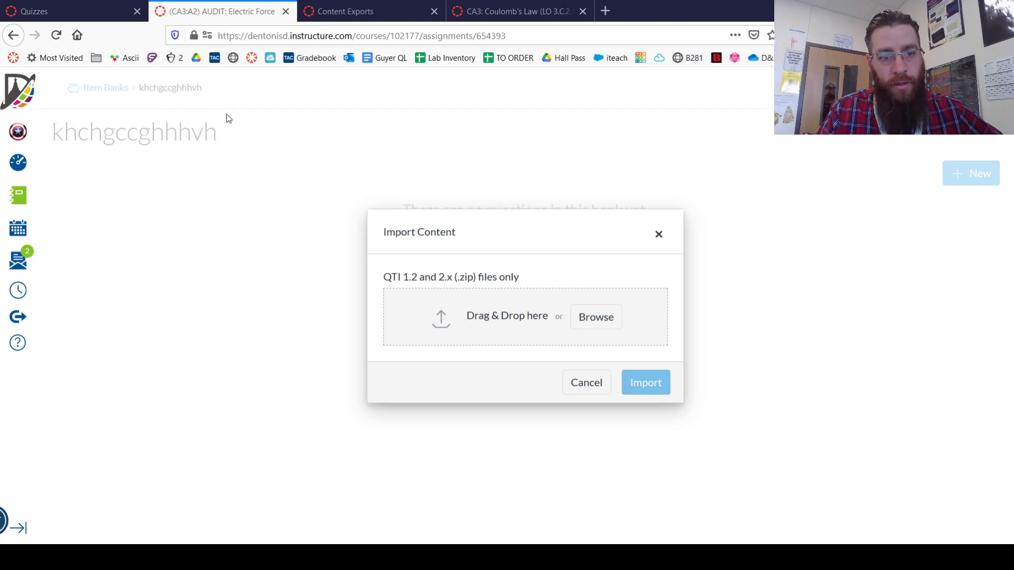
pyautogui.click(384, 297)
pyautogui.click(641, 384)
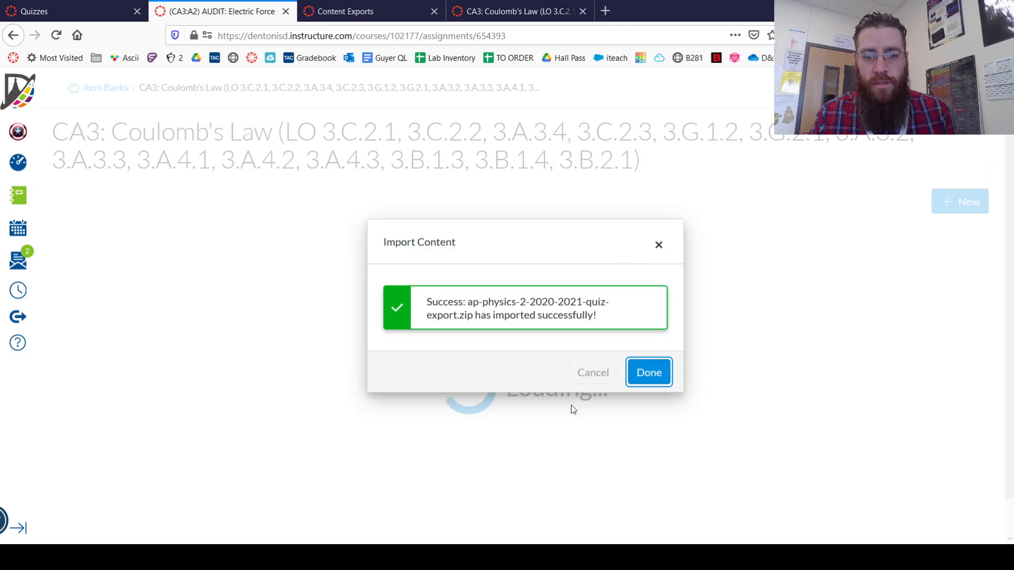
pyautogui.click(639, 373)
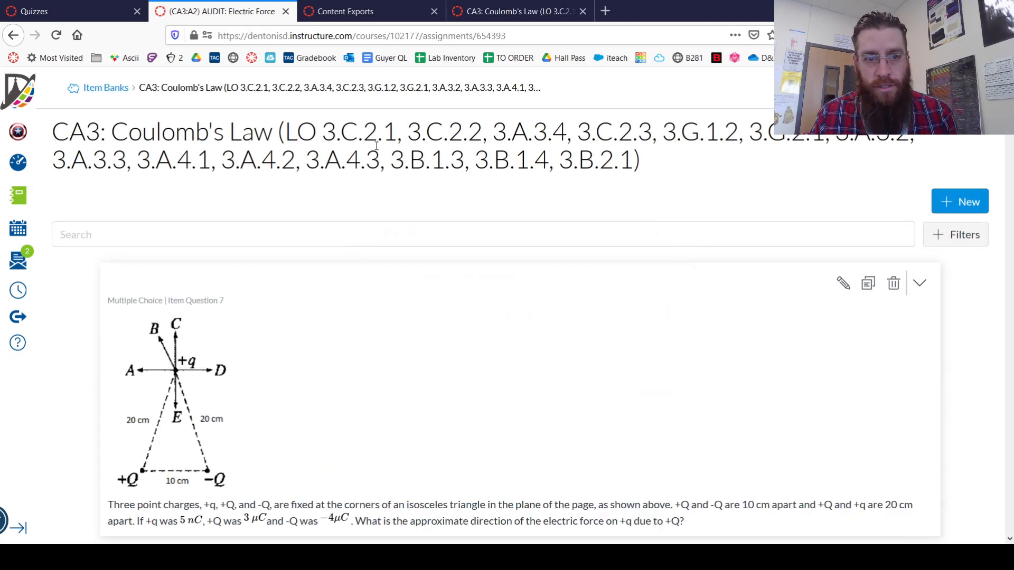
# Review the imported Coulomb's Law questions in the item bank and return to the quiz's build page
pyautogui.scroll(-5, 486, 344)
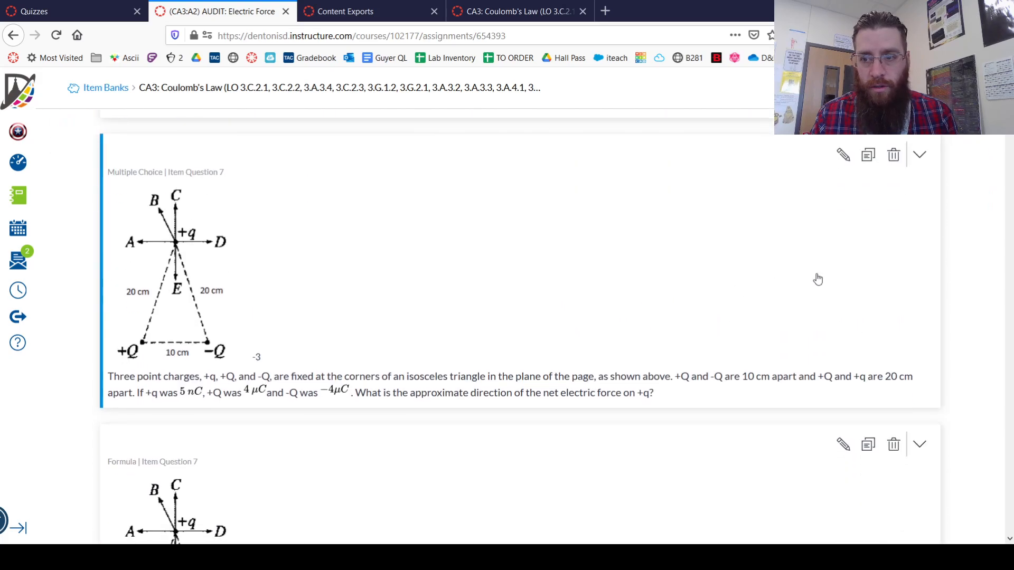
pyautogui.moveTo(1009, 100); pyautogui.dragTo(1003, 79)
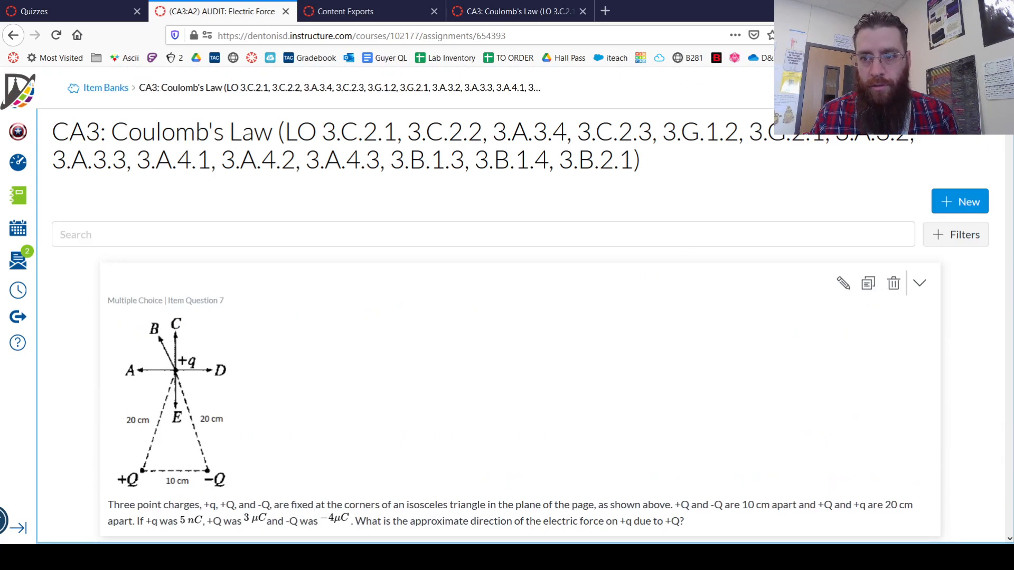
pyautogui.click(974, 88)
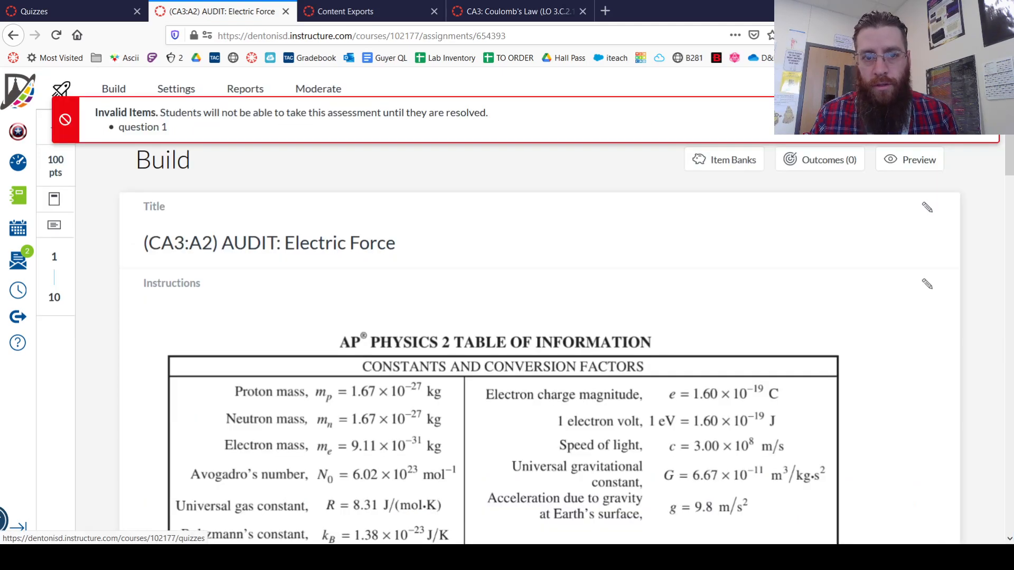
# Set the source bank of the quiz's 1 - 10 question group to the CA3: Coulomb's Law item bank
pyautogui.moveTo(1009, 159); pyautogui.dragTo(971, 496)
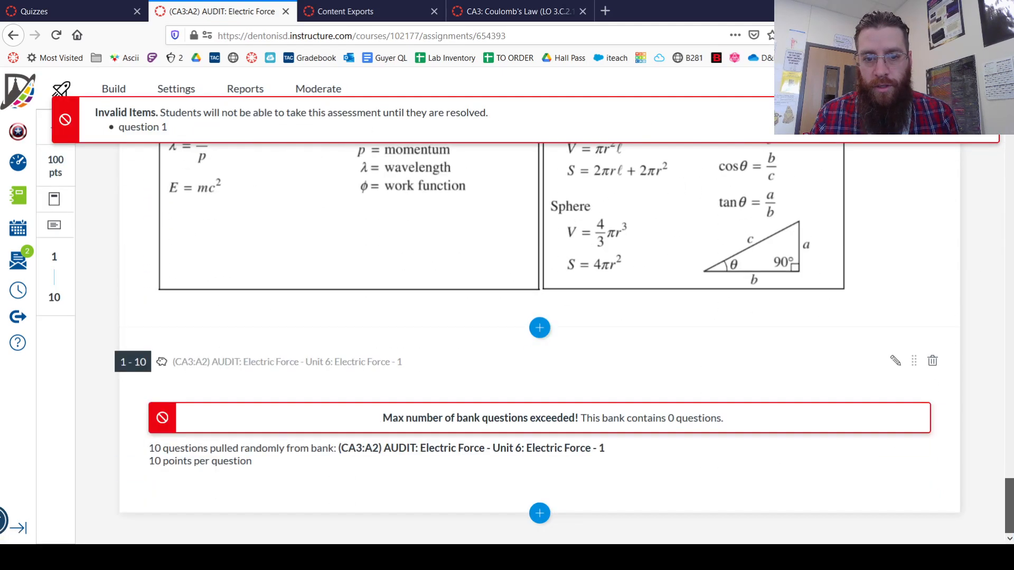
pyautogui.click(895, 361)
pyautogui.click(573, 424)
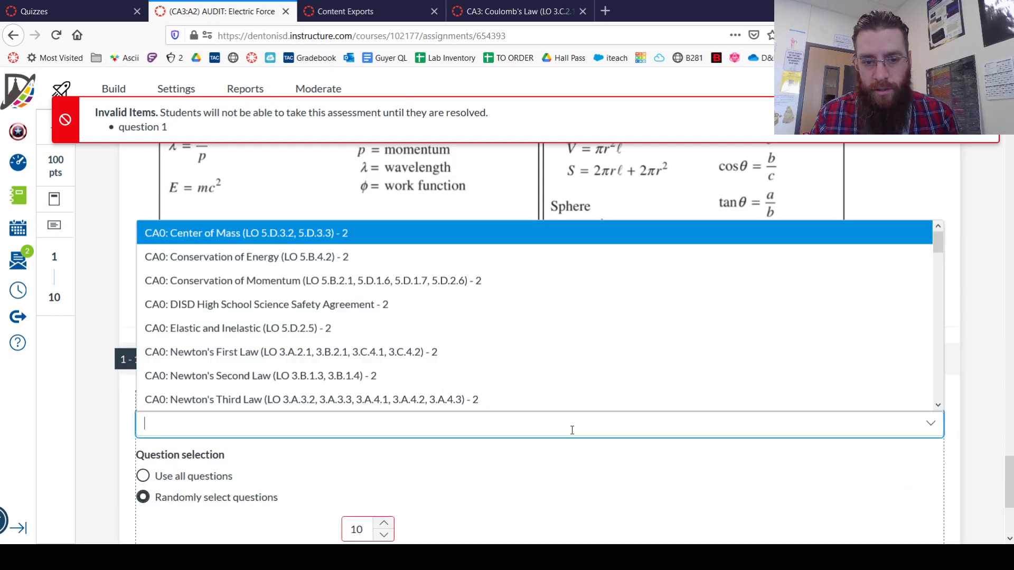
pyautogui.scroll(-5, 410, 305)
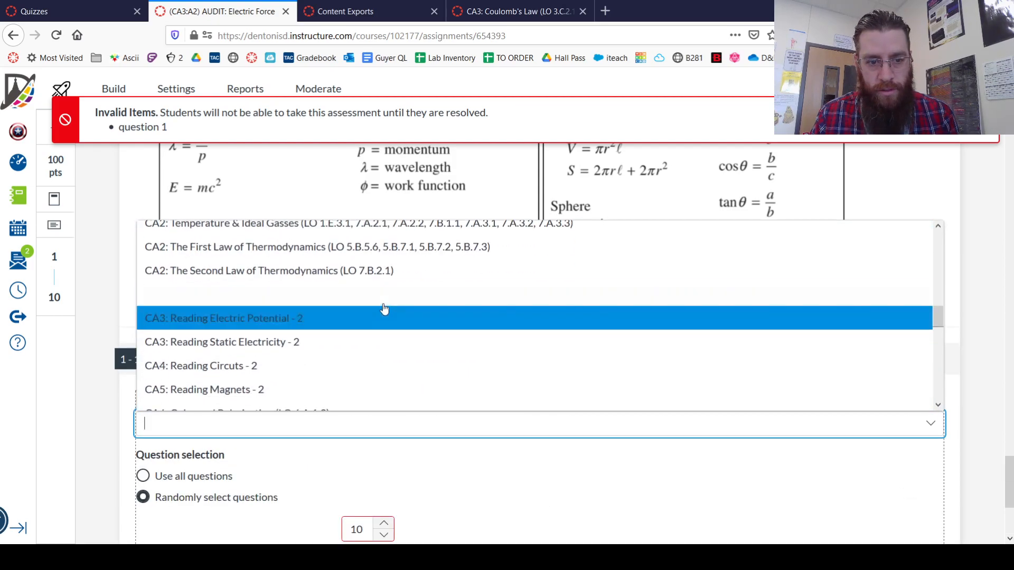
pyautogui.click(385, 295)
pyautogui.scroll(-3, 707, 488)
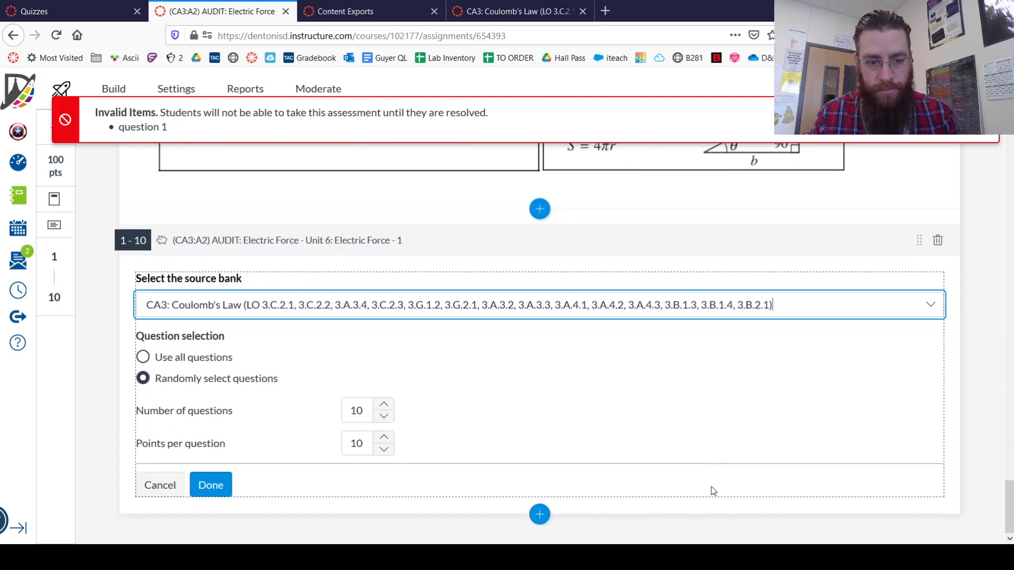
pyautogui.click(211, 484)
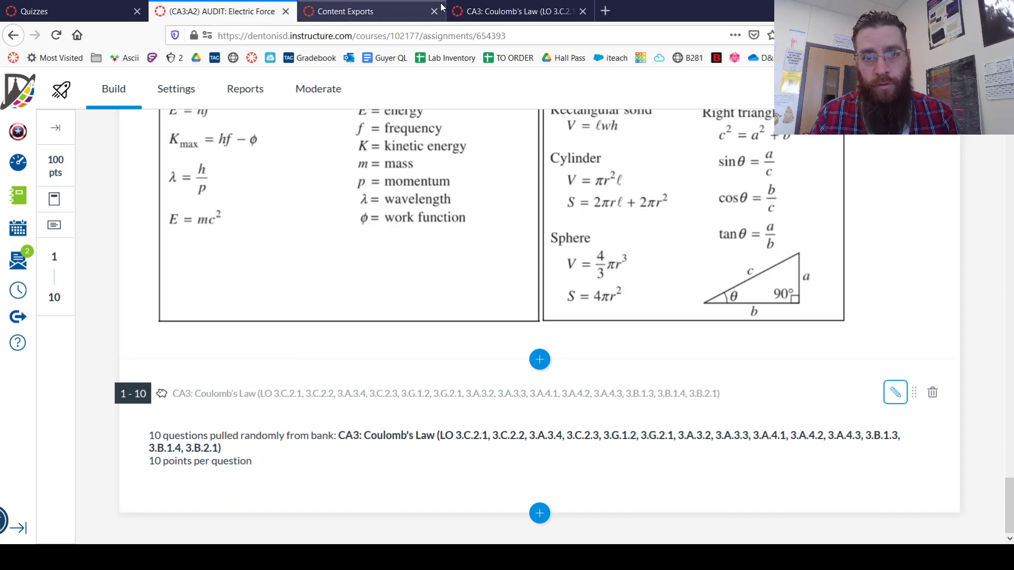
# Reload the course's quiz list and open the CA3: Coulomb's Law quiz for editing in a separate tab
pyautogui.click(507, 11)
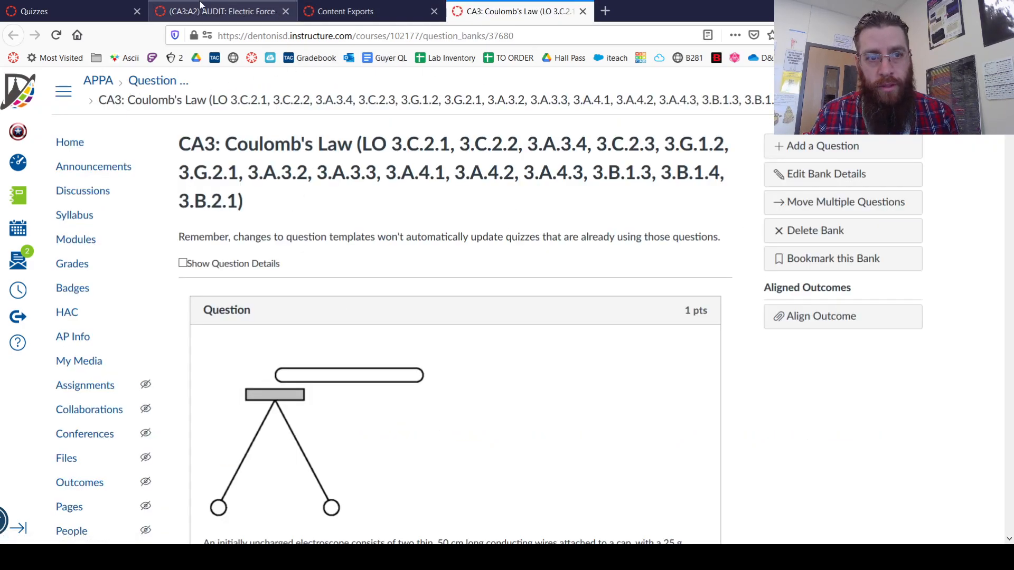
pyautogui.click(80, 11)
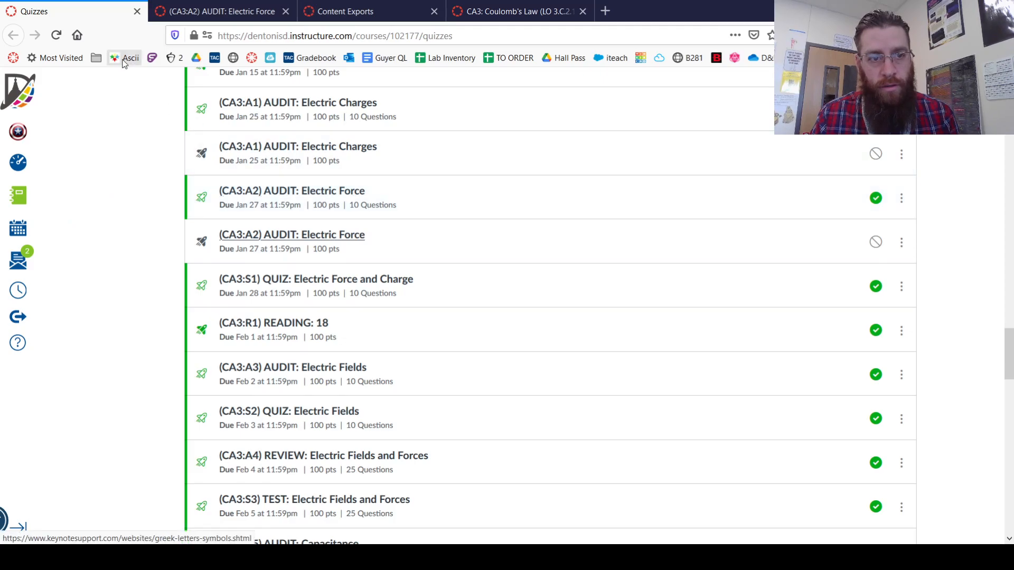
pyautogui.click(56, 36)
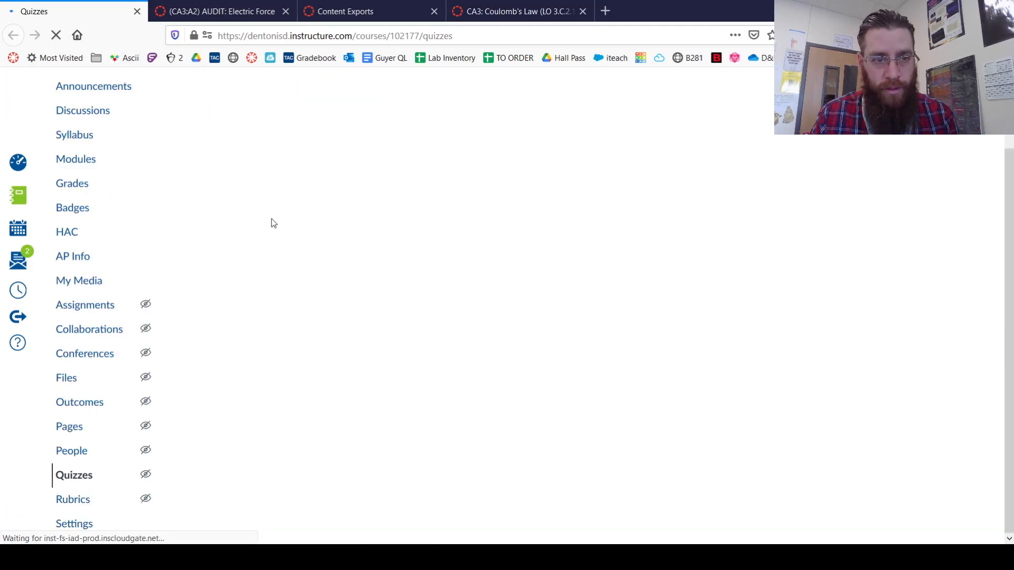
pyautogui.scroll(-3, 274, 226)
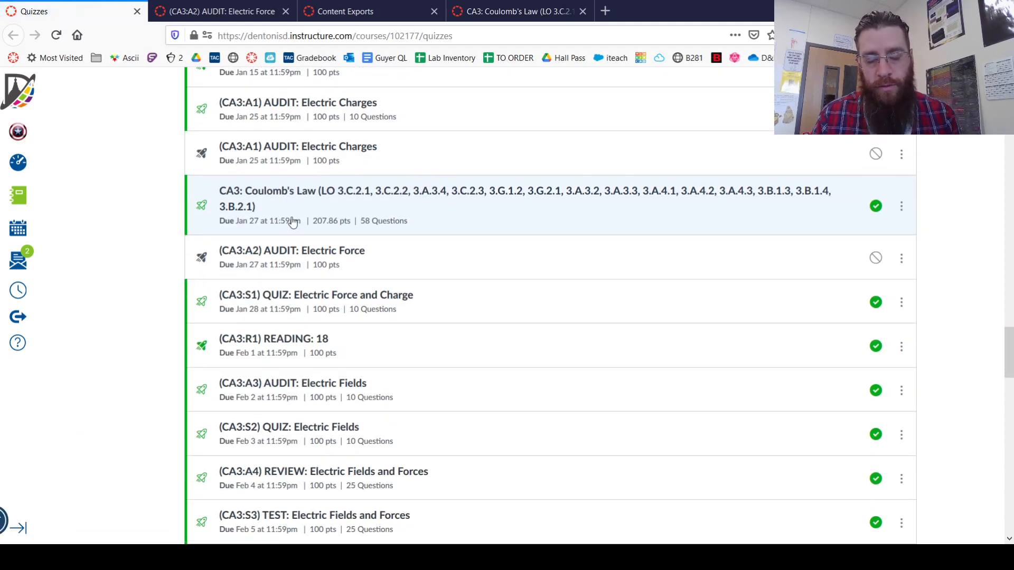
pyautogui.middleClick(354, 197)
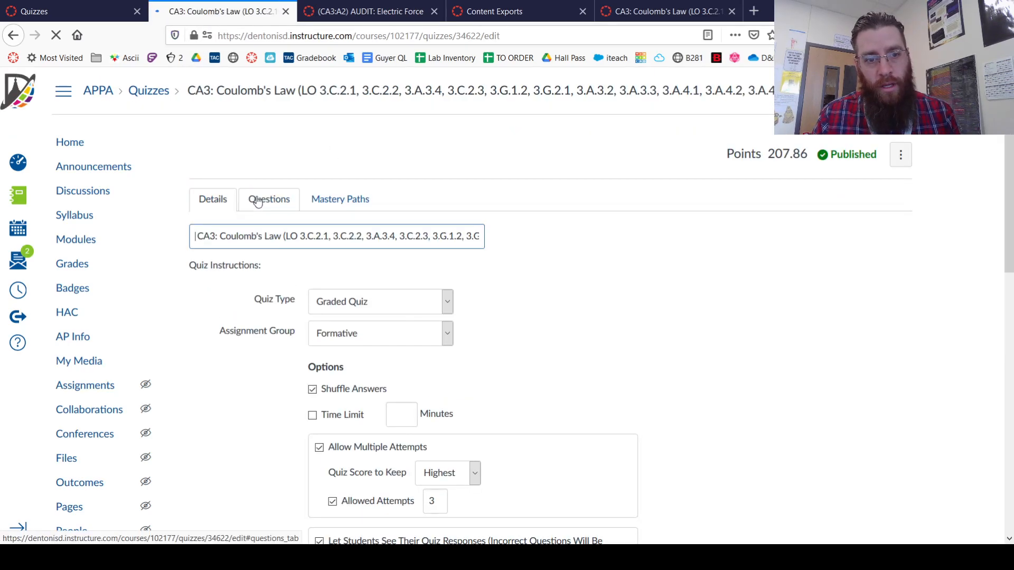
# Delete the Unit 6: Electric Force question group from the CA3: Coulomb's Law quiz
pyautogui.click(259, 200)
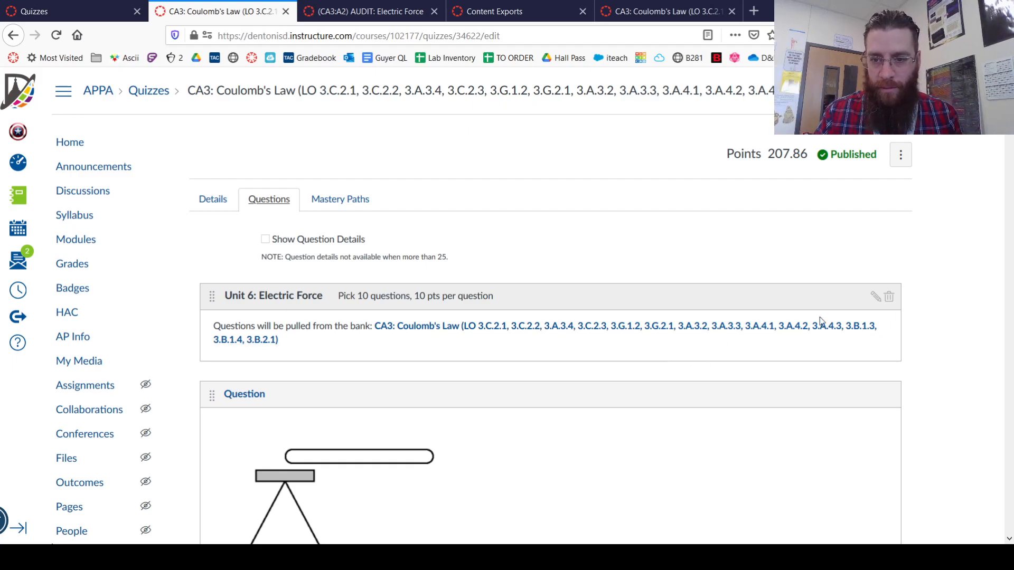
pyautogui.click(889, 296)
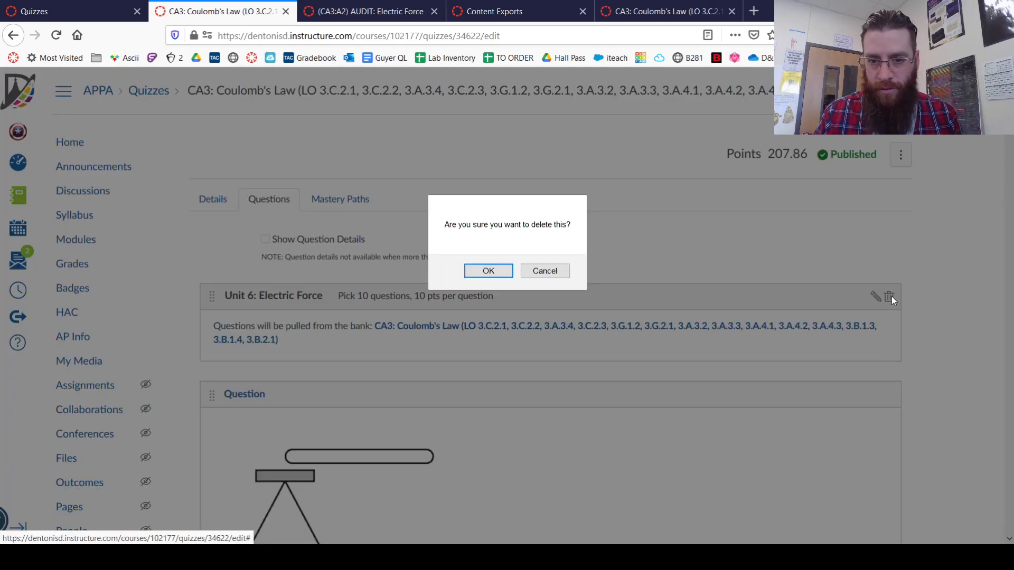
pyautogui.click(489, 270)
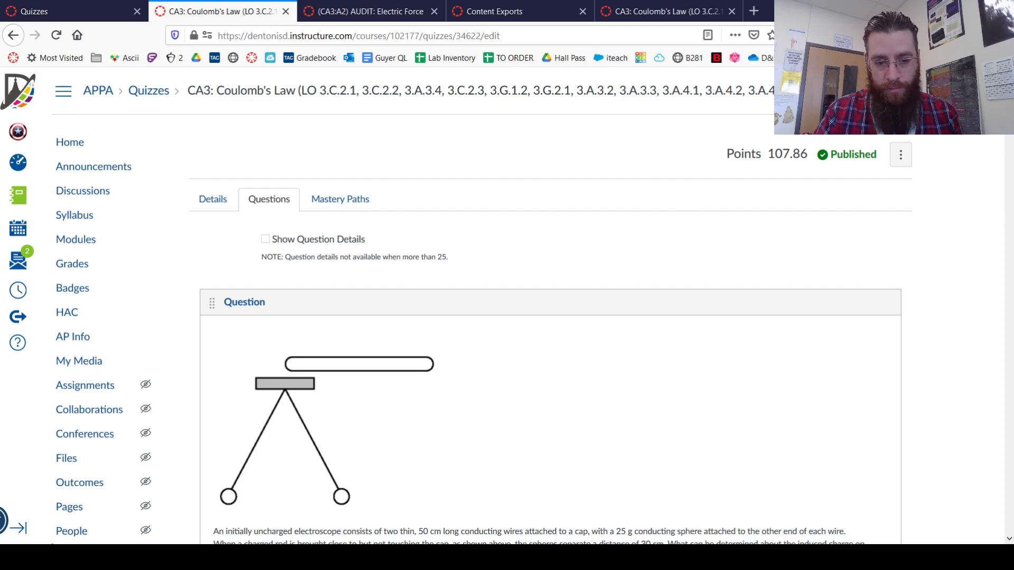
# Return to the build page of the migrated (CA3:A2) AUDIT: Electric Force quiz and go back up through its instructions
pyautogui.click(349, 13)
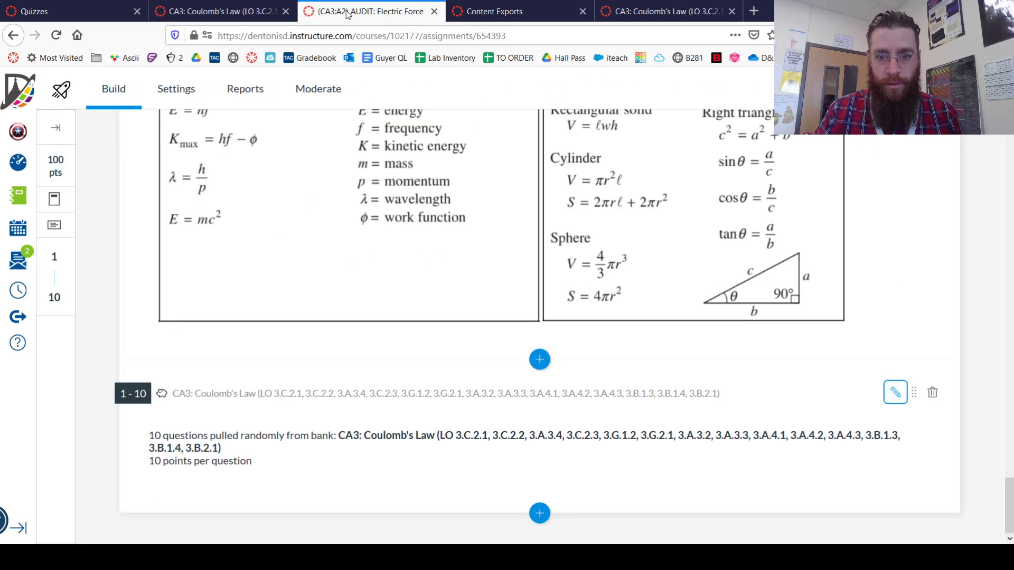
pyautogui.scroll(15, 364, 249)
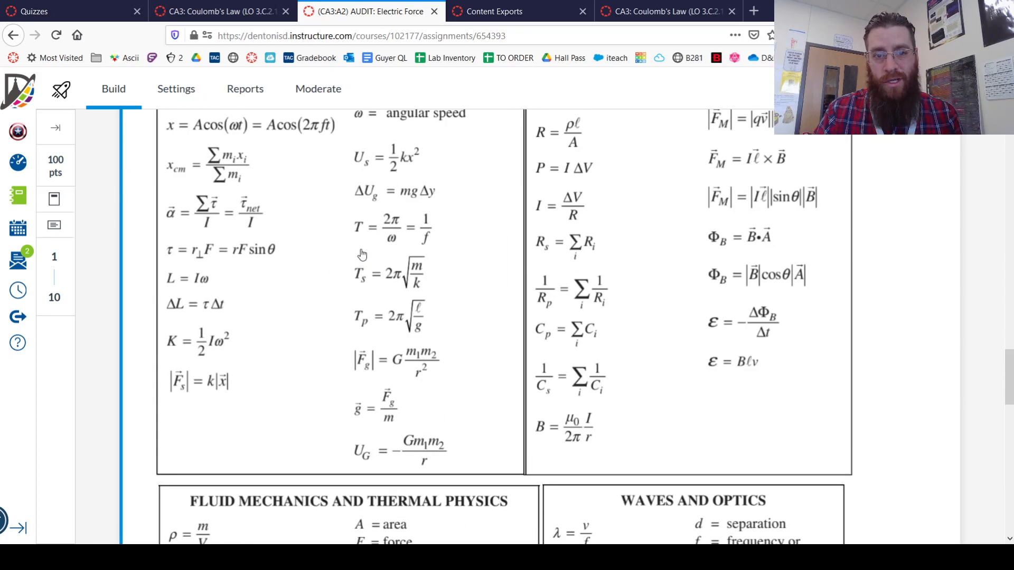